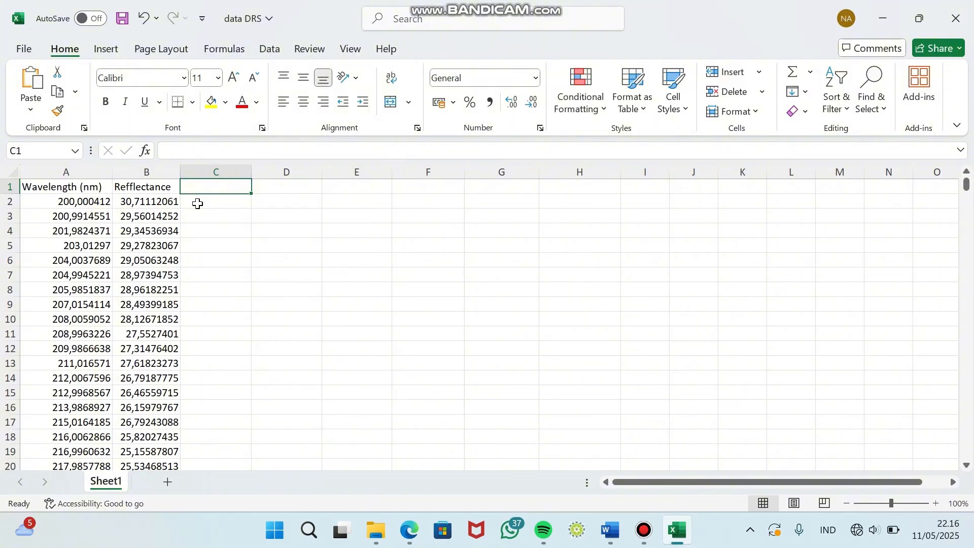
Add an "E (hv)" column in C that calculates =1240/A2, filled down through all data rows
{"action": "type", "text": "E"}
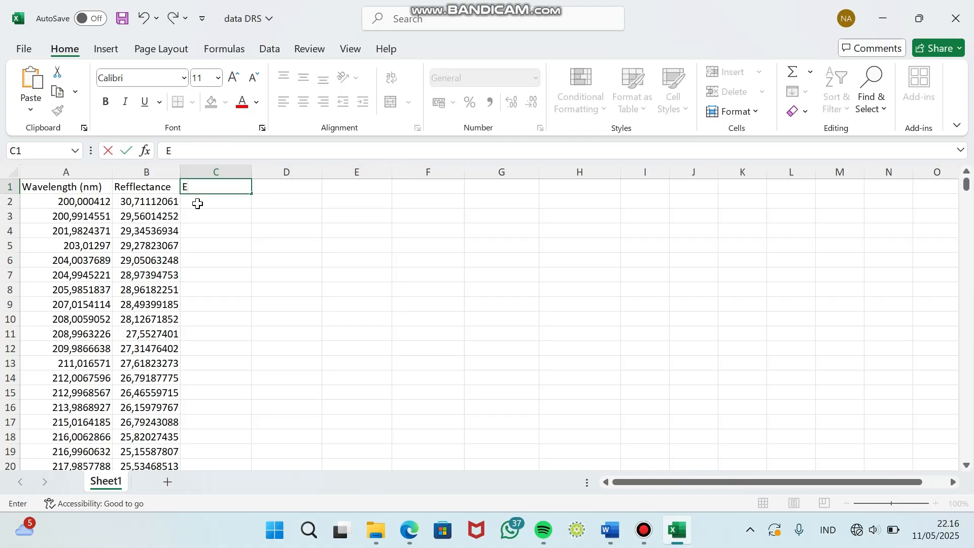
{"action": "type", "text": " (hv)"}
{"action": "left_click", "coordinate": [219, 204]}
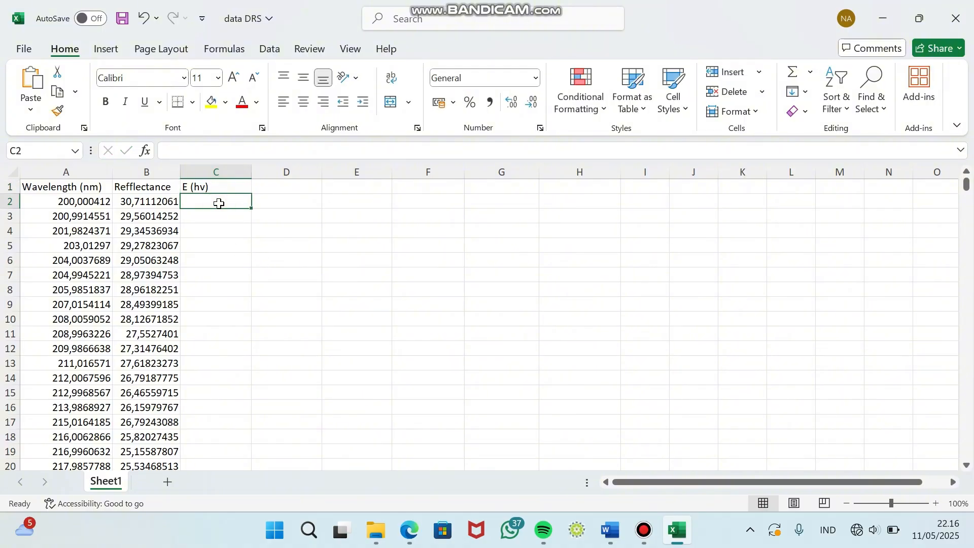
{"action": "type", "text": "="}
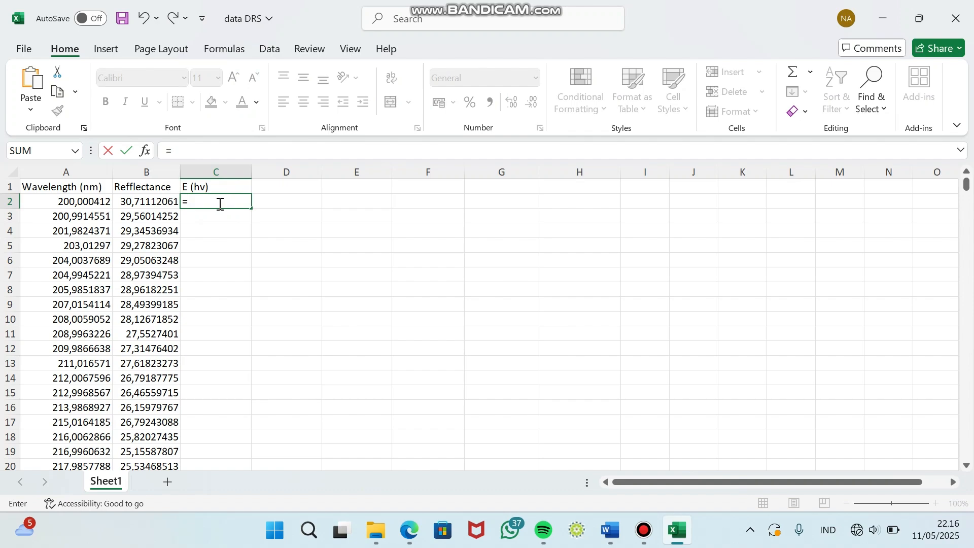
{"action": "type", "text": "1240/"}
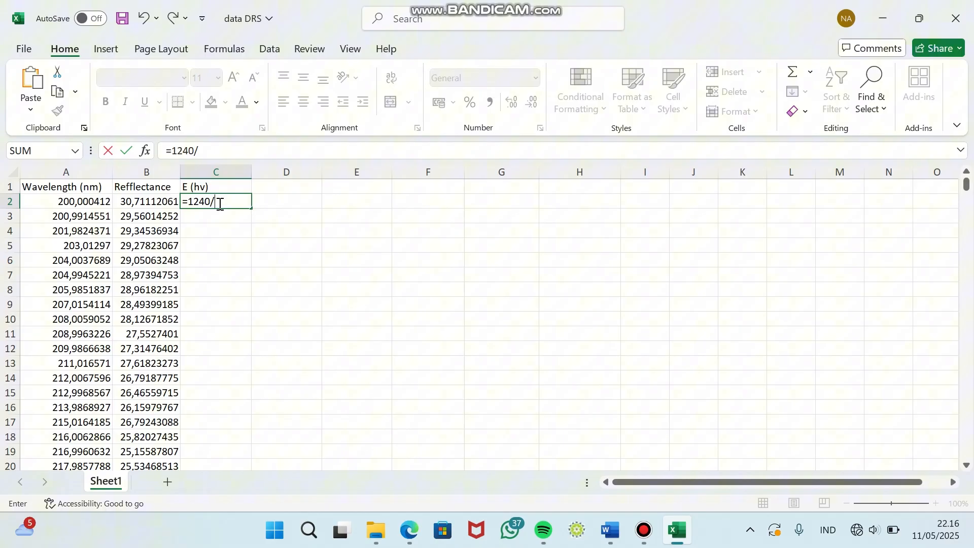
{"action": "left_click", "coordinate": [89, 203]}
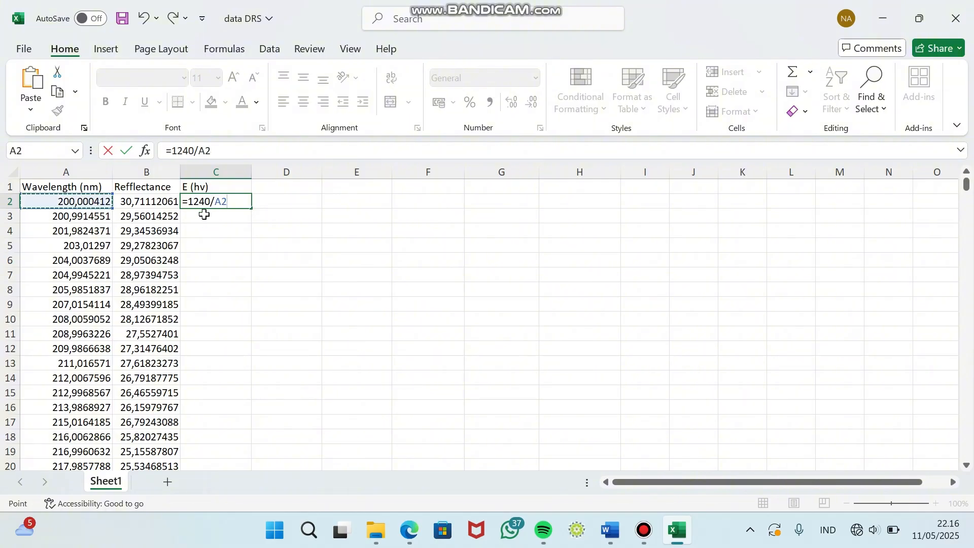
{"action": "key", "text": "Return"}
{"action": "left_click", "coordinate": [236, 202]}
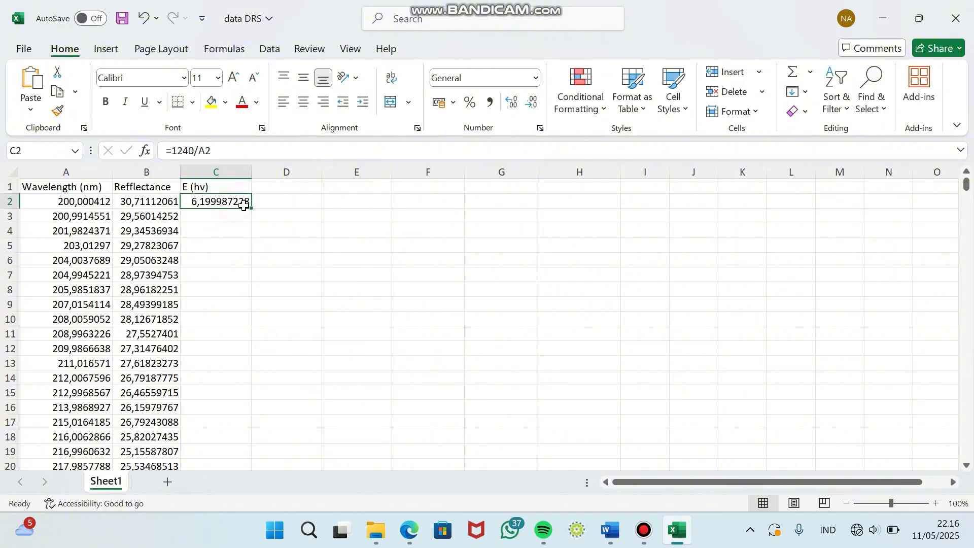
{"action": "double_click", "coordinate": [251, 208]}
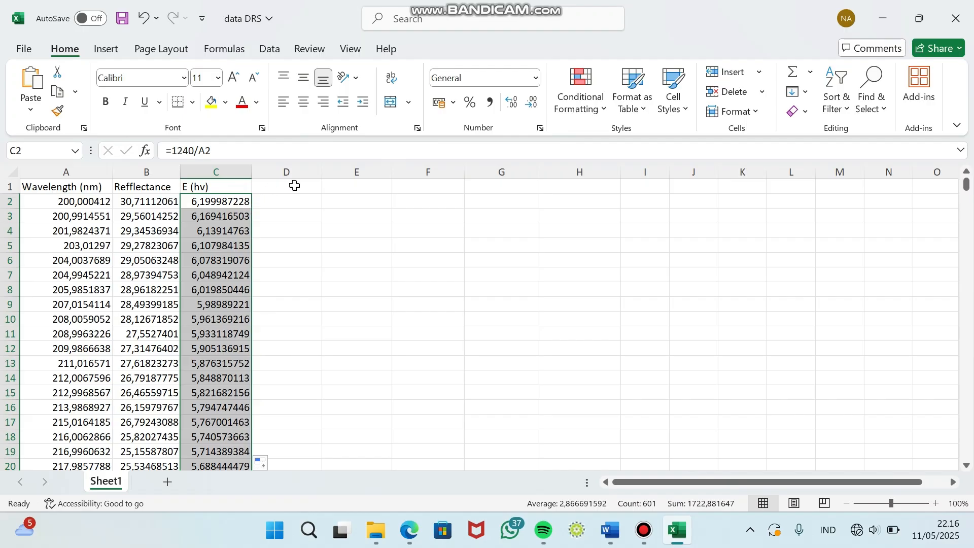
Add an "R" column in D that calculates =B2/100, filled down through all data rows
{"action": "left_click", "coordinate": [295, 186]}
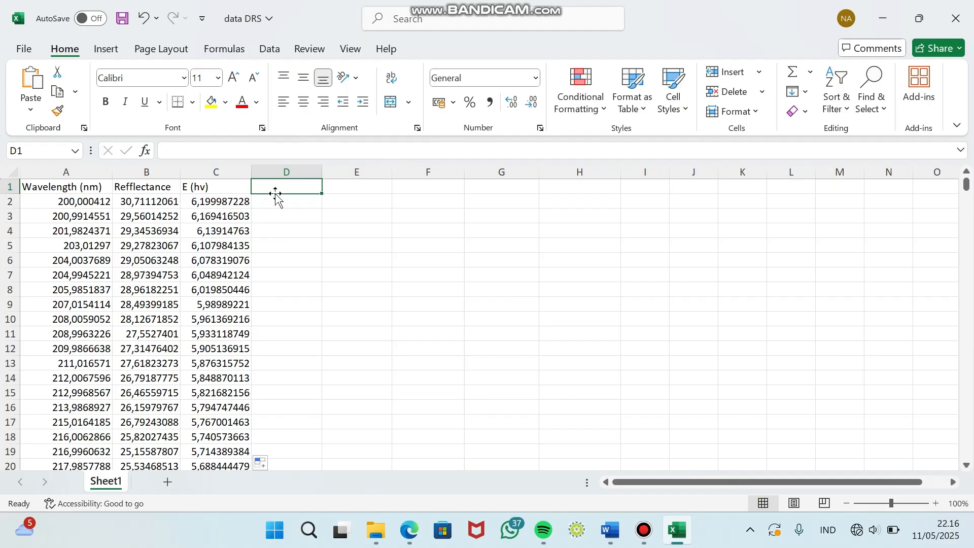
{"action": "type", "text": "R"}
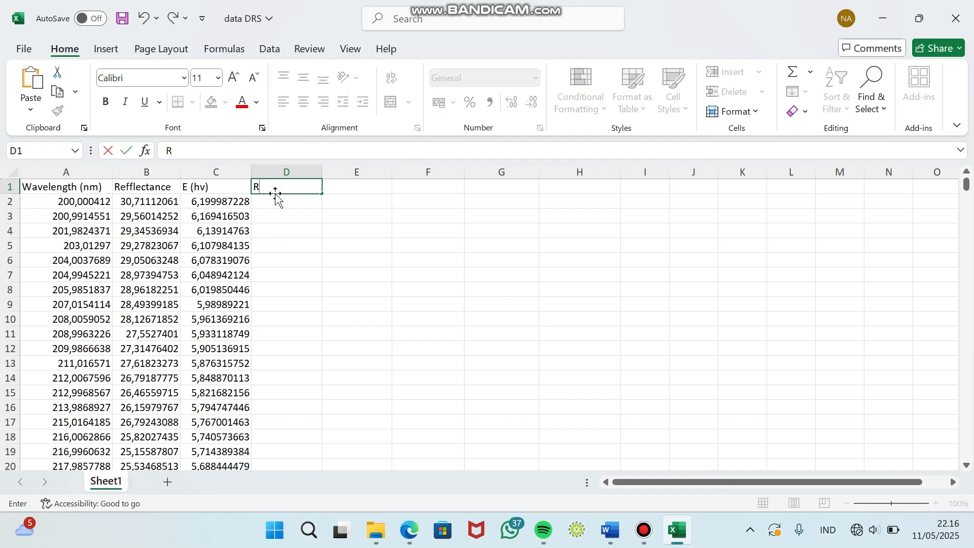
{"action": "key", "text": "Return"}
{"action": "type", "text": "="}
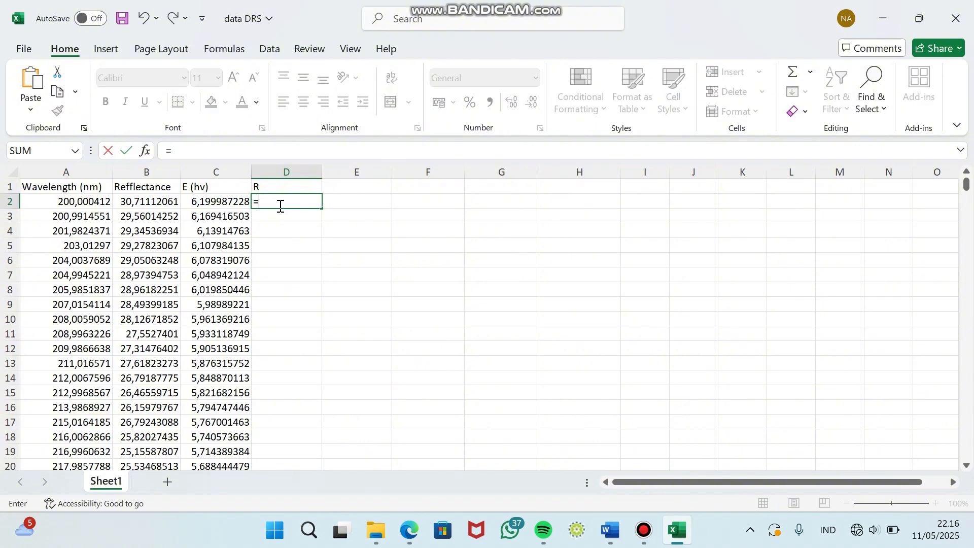
{"action": "left_click", "coordinate": [151, 198]}
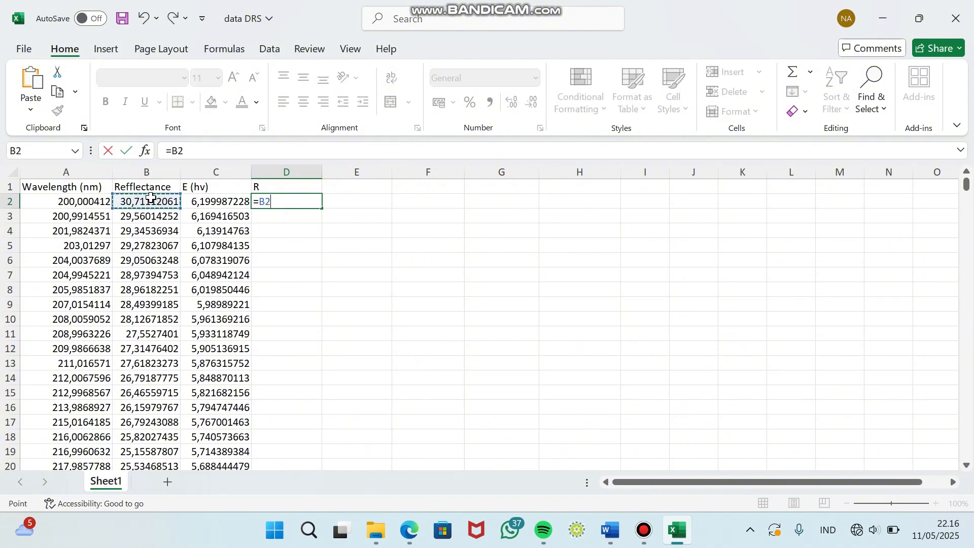
{"action": "type", "text": "/100"}
{"action": "key", "text": "Return"}
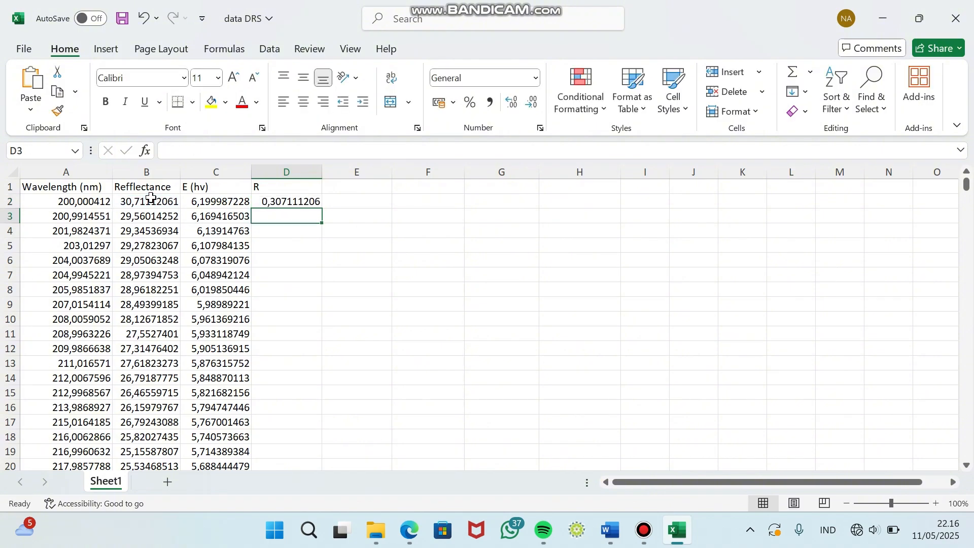
{"action": "left_click", "coordinate": [275, 204]}
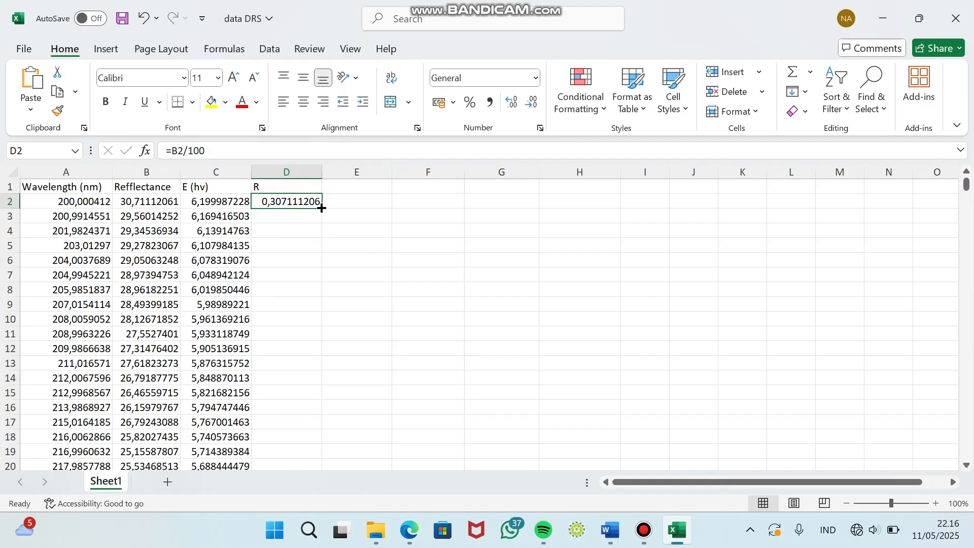
{"action": "double_click", "coordinate": [321, 209]}
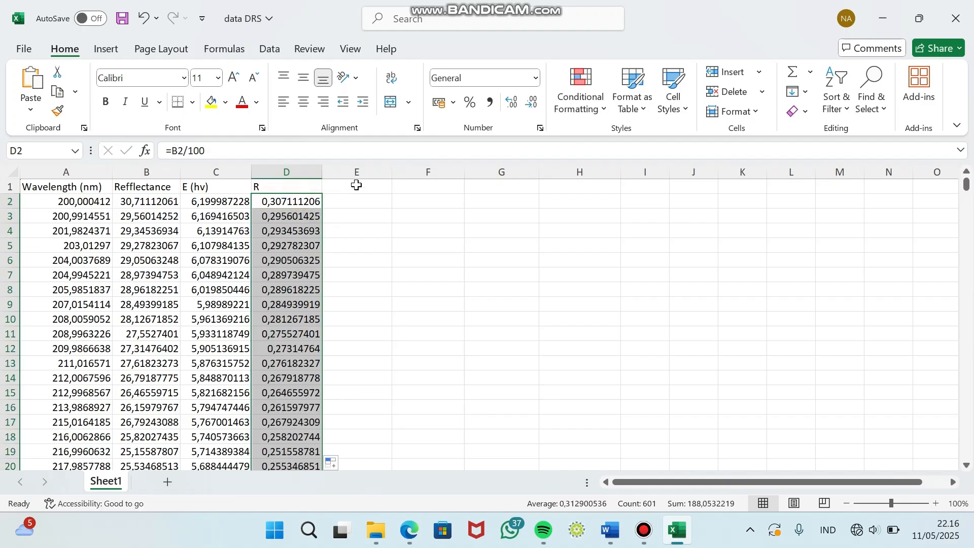
Enter the header "K" in cell E1
{"action": "left_click", "coordinate": [357, 185]}
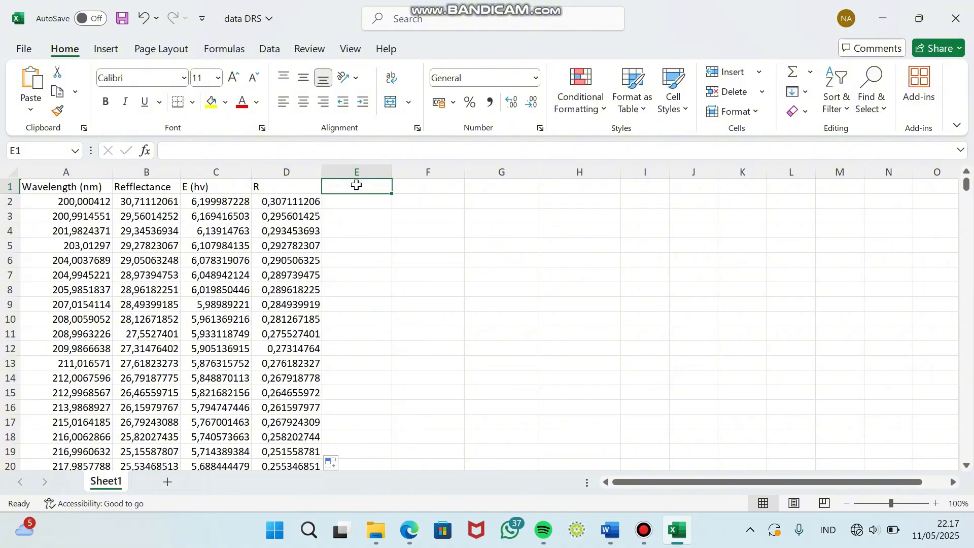
{"action": "type", "text": "K"}
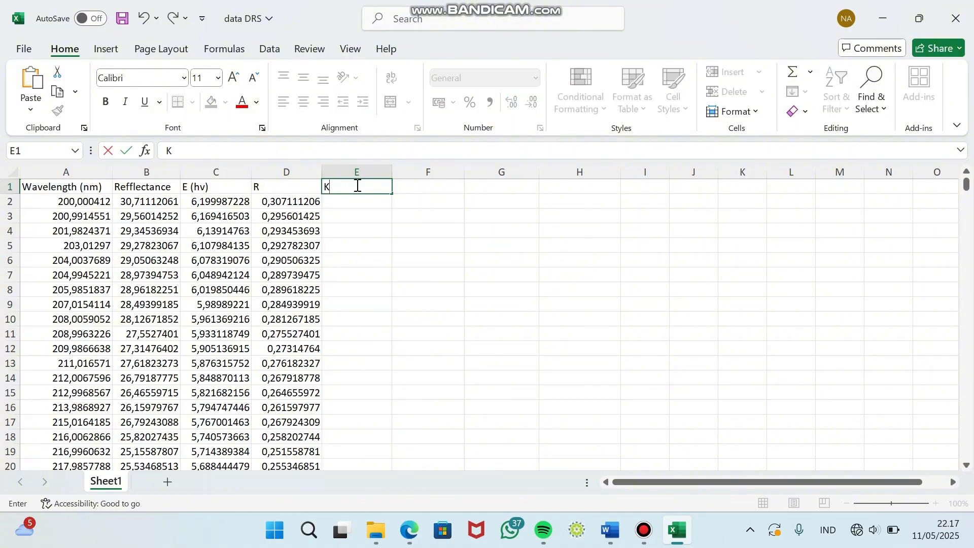
{"action": "left_click", "coordinate": [368, 205]}
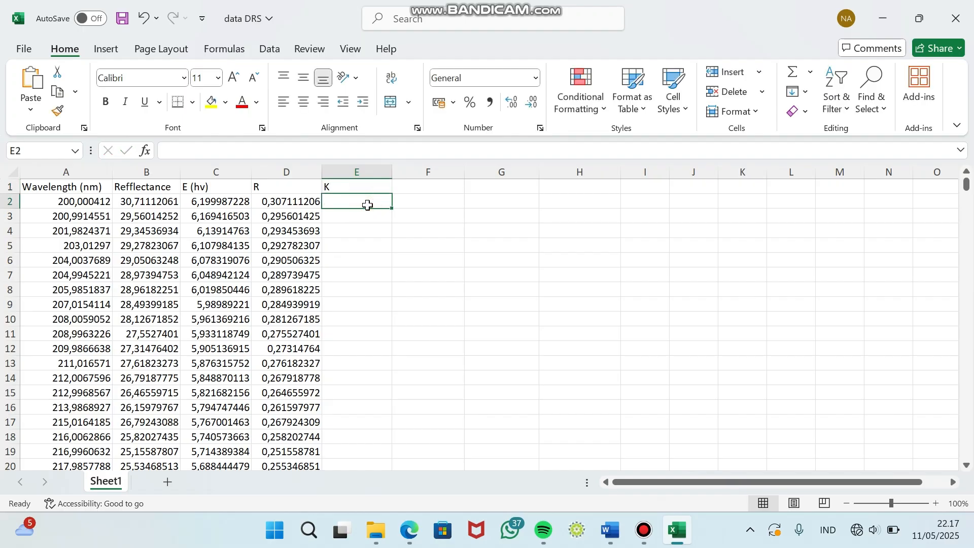
{"action": "type", "text": "="}
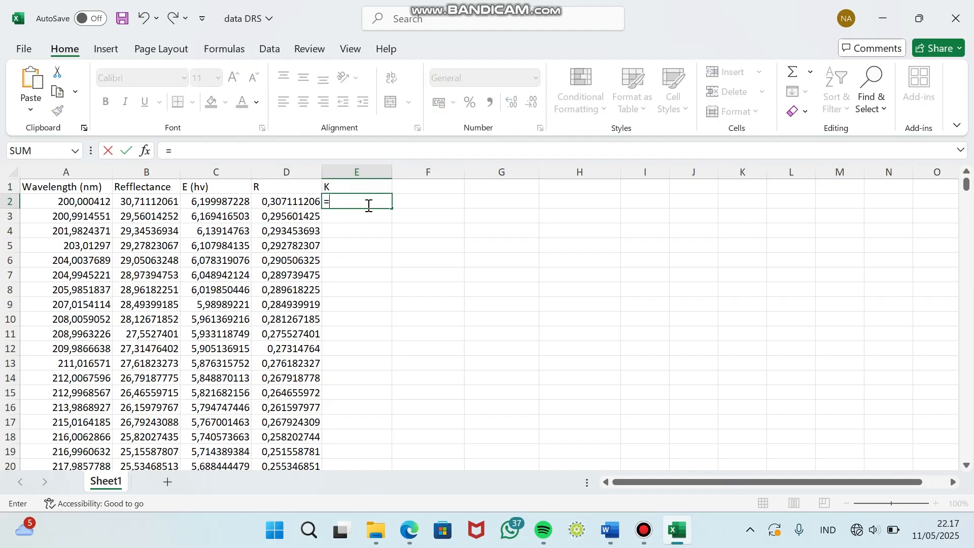
{"action": "type", "text": "1"}
{"action": "key", "text": "BackSpace"}
{"action": "type", "text": "Selesai-"}
{"action": "key", "text": "BackSpace"}
{"action": "key", "text": "BackSpace"}
{"action": "key", "text": "BackSpace"}
{"action": "key", "text": "BackSpace"}
{"action": "key", "text": "BackSpace"}
{"action": "key", "text": "BackSpace"}
{"action": "key", "text": "BackSpace"}
{"action": "type", "text": "1"}
{"action": "key", "text": "Left"}
{"action": "key", "text": "Left"}
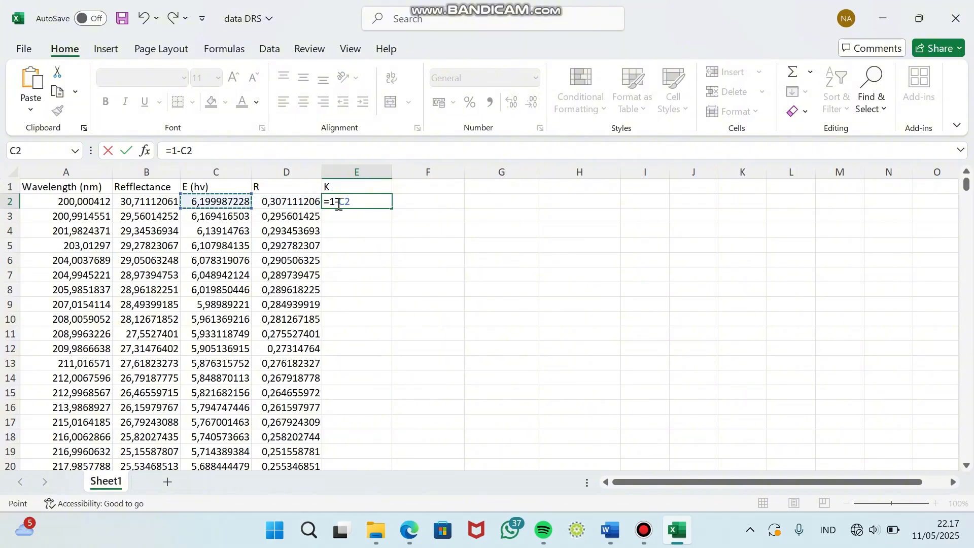
{"action": "key", "text": "BackSpace"}
{"action": "key", "text": "BackSpace"}
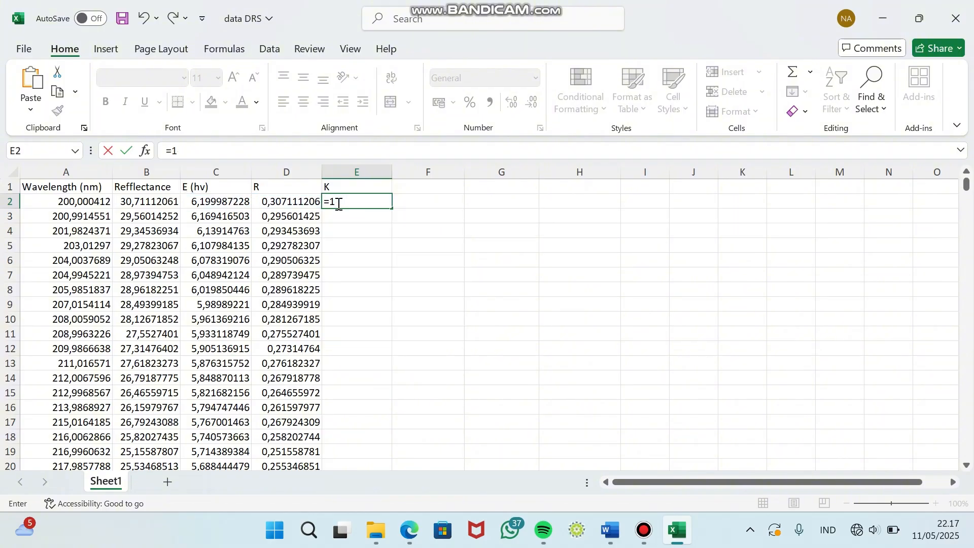
{"action": "key", "text": "Left"}
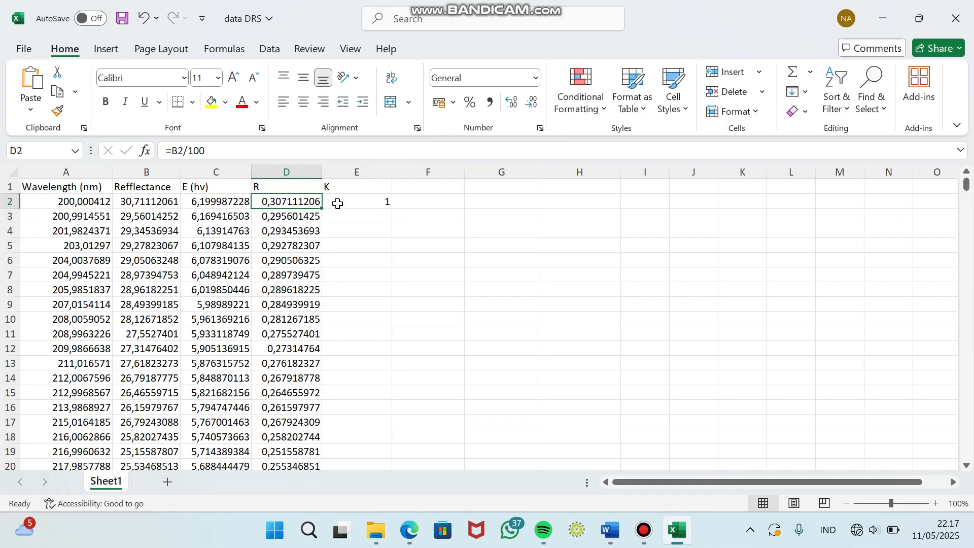
Enter the formula =(1-D2)^2 in E2 and fill it down the K column through all data rows
{"action": "left_click", "coordinate": [338, 203]}
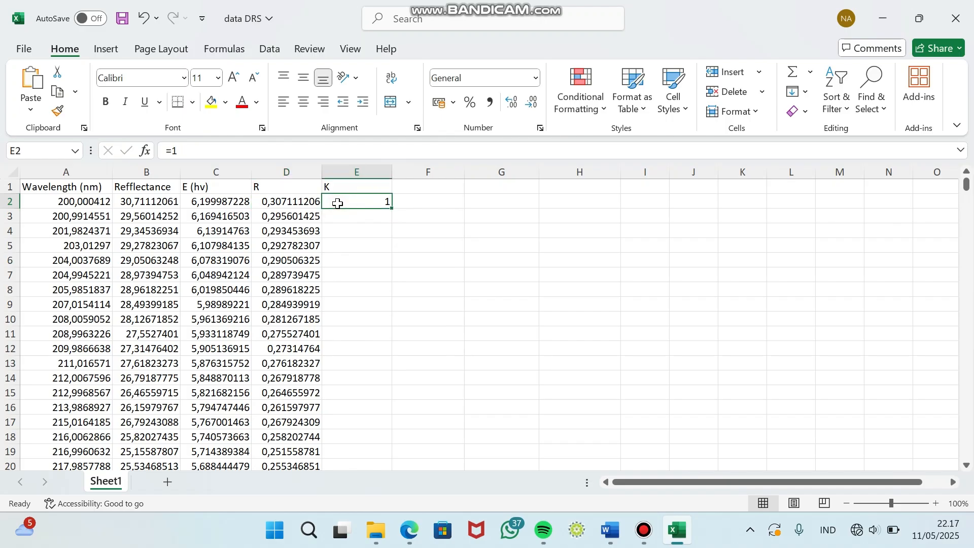
{"action": "type", "text": "="}
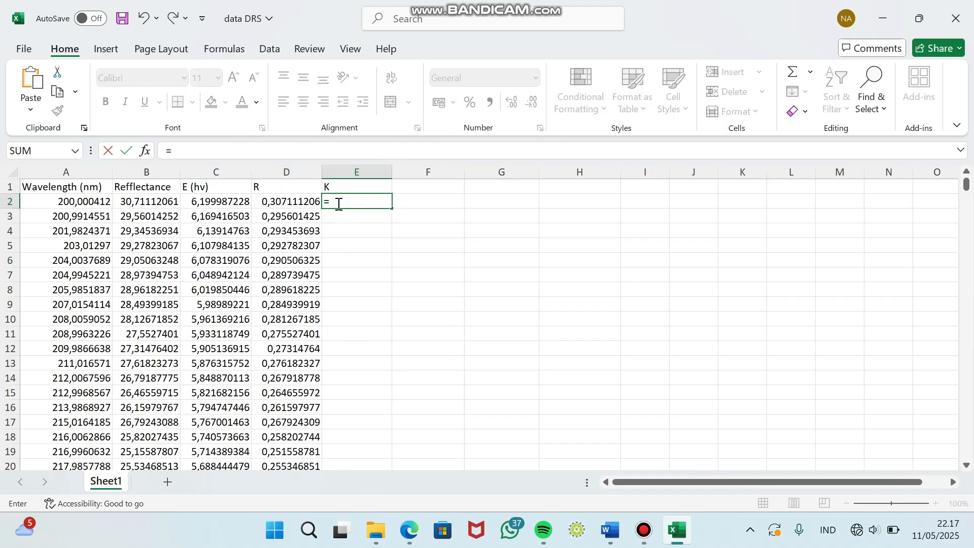
{"action": "type", "text": "(Selesa"}
{"action": "key", "text": "BackSpace"}
{"action": "key", "text": "BackSpace"}
{"action": "key", "text": "BackSpace"}
{"action": "key", "text": "BackSpace"}
{"action": "key", "text": "BackSpace"}
{"action": "key", "text": "BackSpace"}
{"action": "type", "text": "1-"}
{"action": "left_click", "coordinate": [303, 202]}
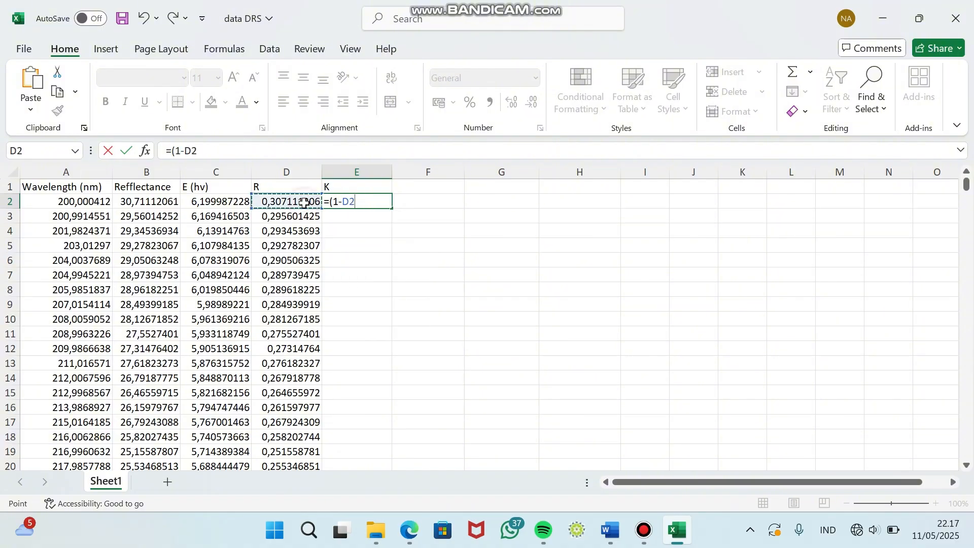
{"action": "type", "text": ")^2"}
{"action": "key", "text": "Return"}
{"action": "left_click", "coordinate": [384, 202]}
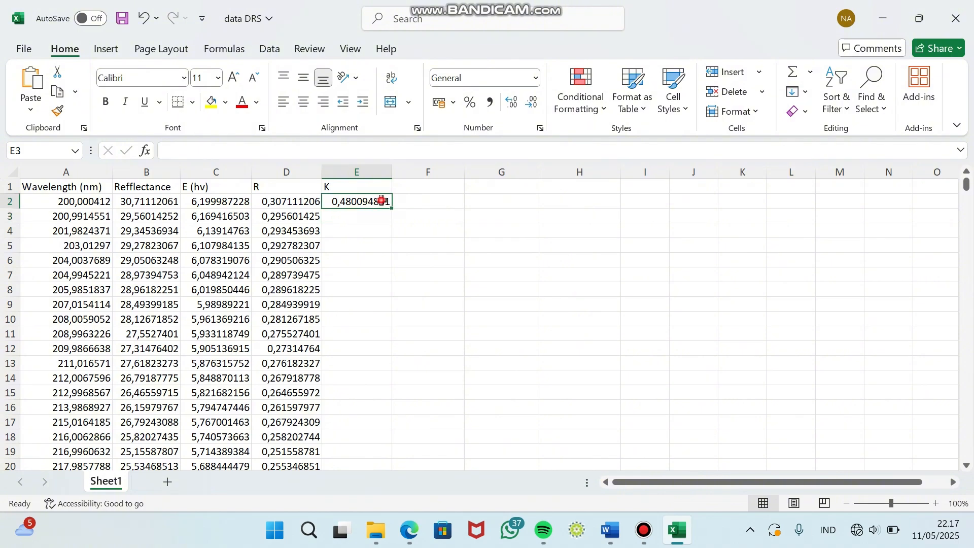
{"action": "double_click", "coordinate": [391, 208]}
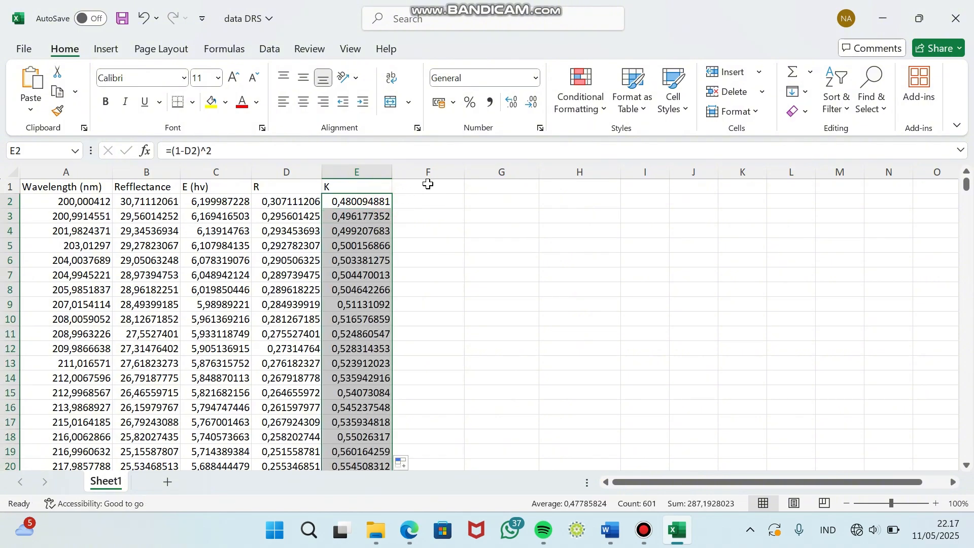
Add an "S" column in F that calculates =2*D2, filled down through all data rows
{"action": "left_click", "coordinate": [427, 186]}
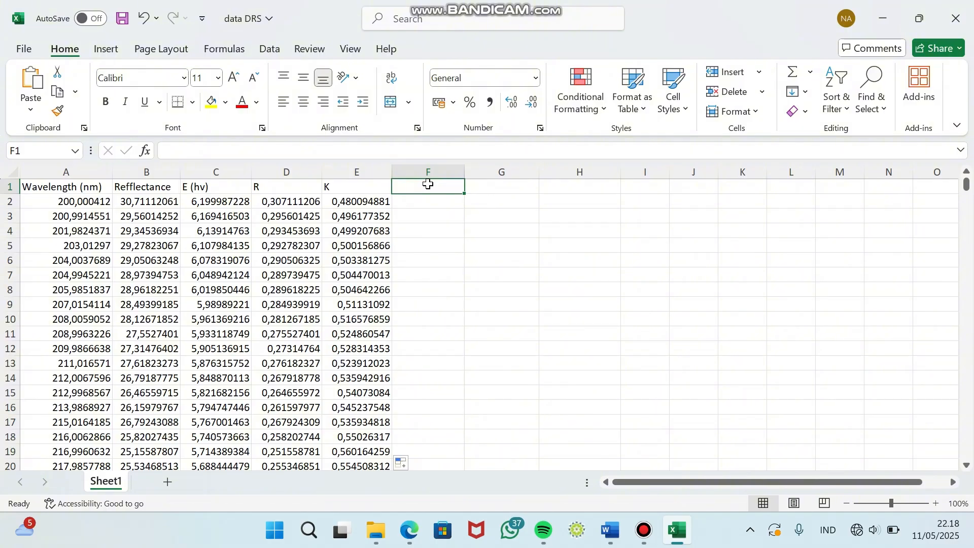
{"action": "type", "text": "S"}
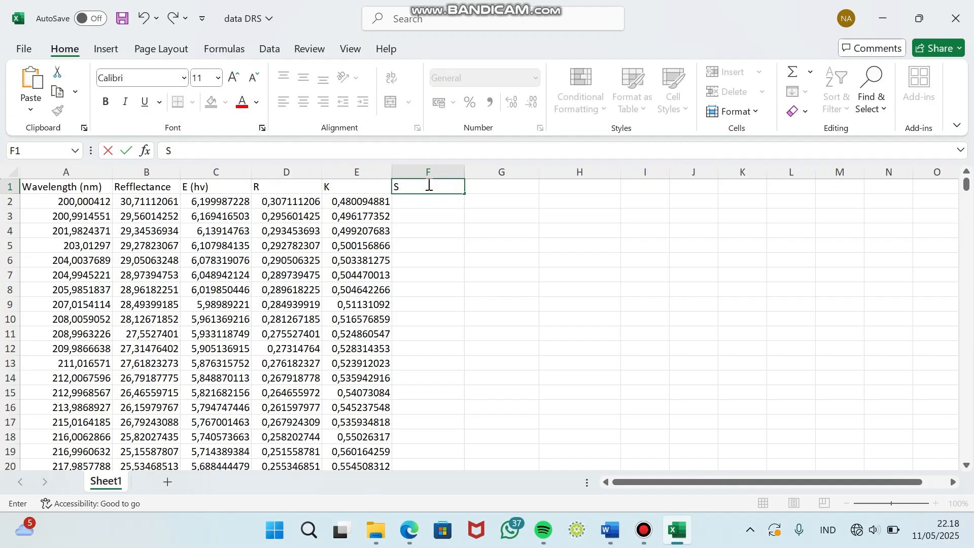
{"action": "left_click", "coordinate": [434, 200]}
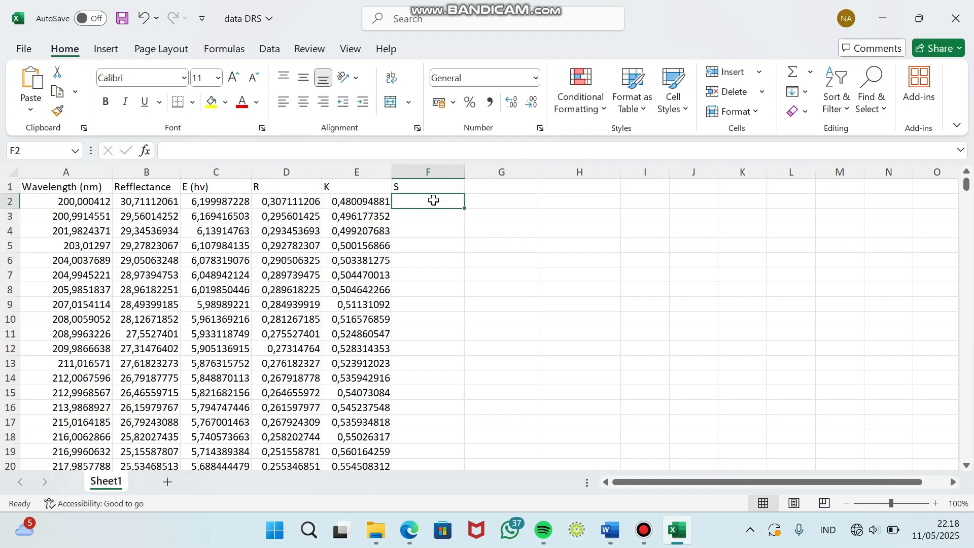
{"action": "type", "text": "=2"}
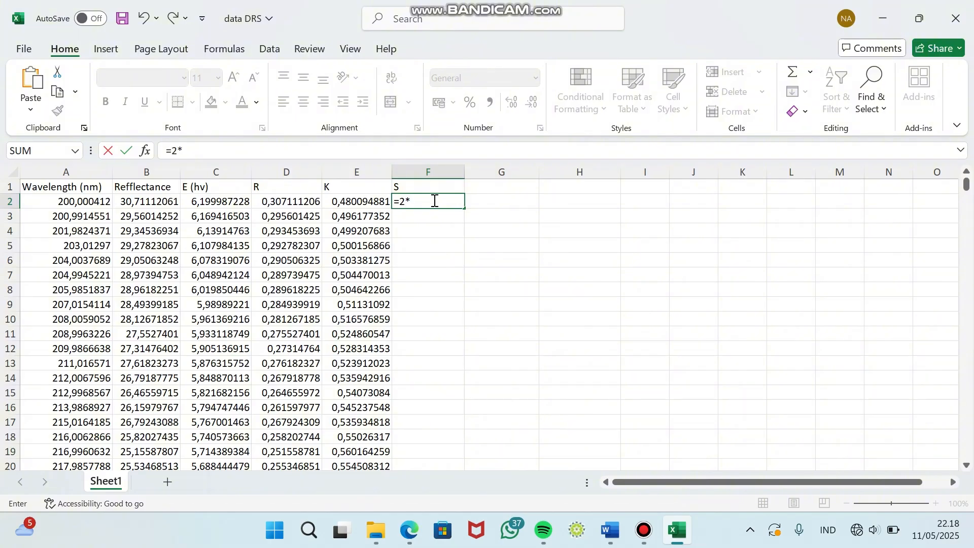
{"action": "type", "text": "*"}
{"action": "left_click", "coordinate": [292, 202]}
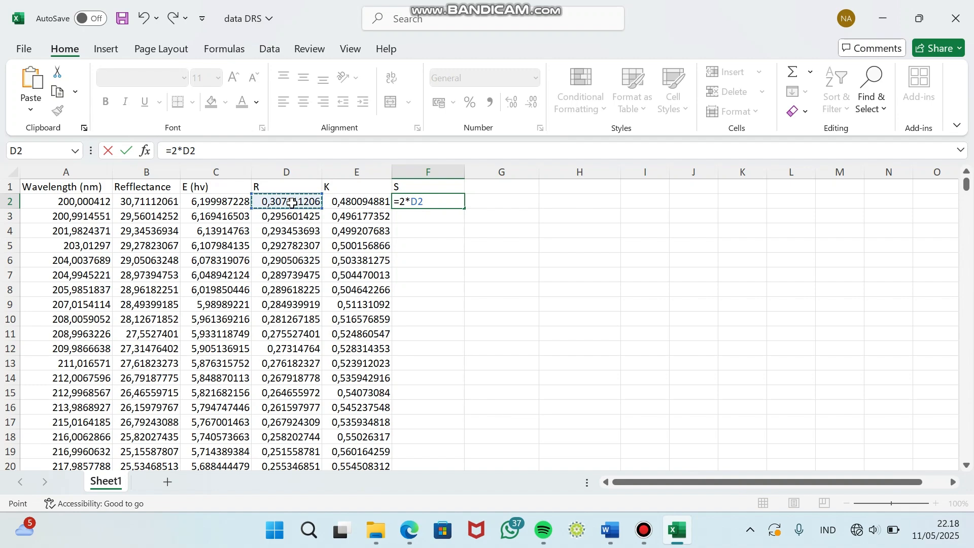
{"action": "key", "text": "Return"}
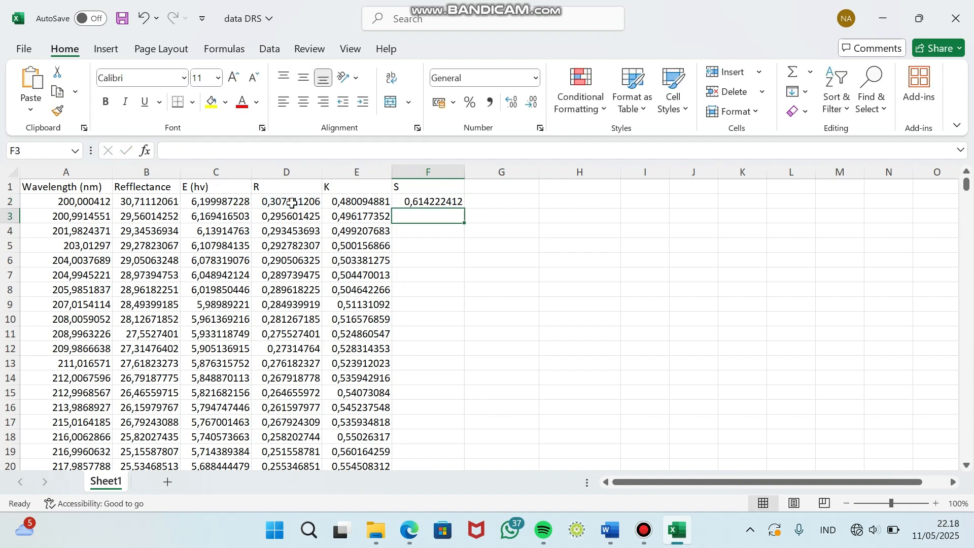
{"action": "left_click", "coordinate": [445, 200]}
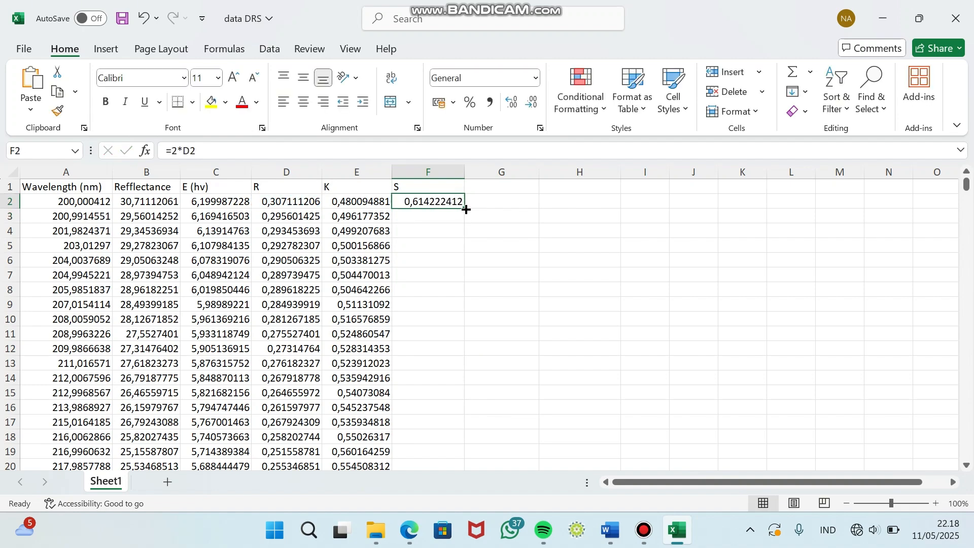
{"action": "double_click", "coordinate": [466, 208]}
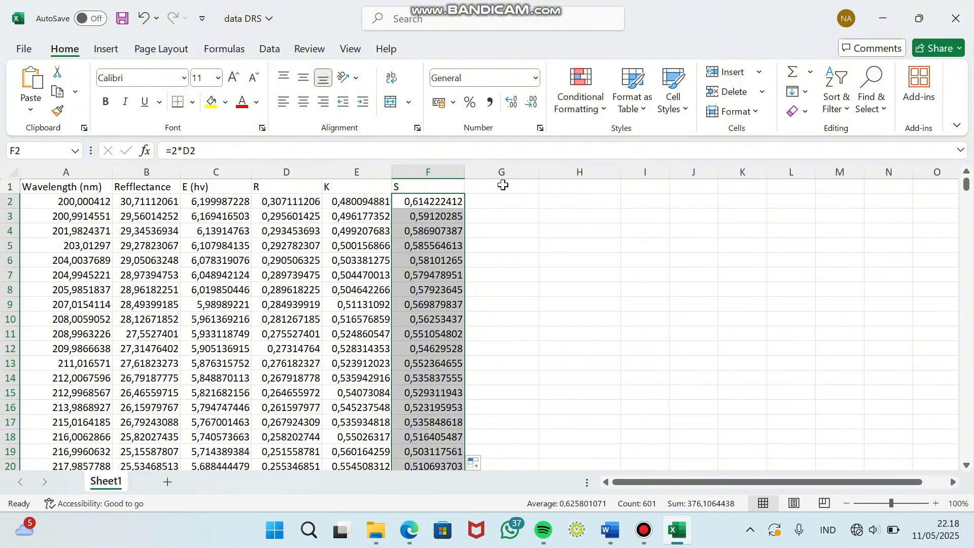
Add an "F(R)" column in G that calculates =E2/F2, filled down through all data rows
{"action": "left_click", "coordinate": [503, 185]}
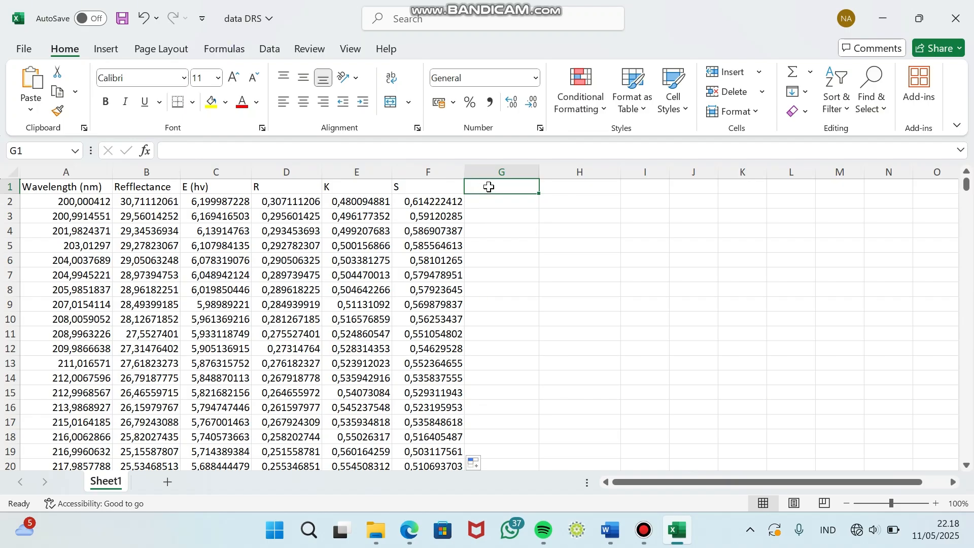
{"action": "type", "text": "F"}
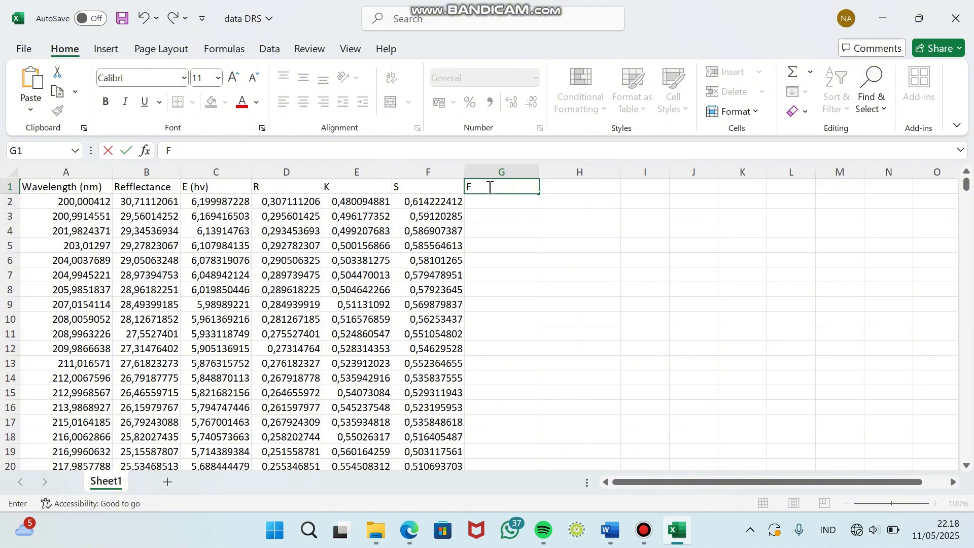
{"action": "type", "text": "(R)"}
{"action": "key", "text": "Return"}
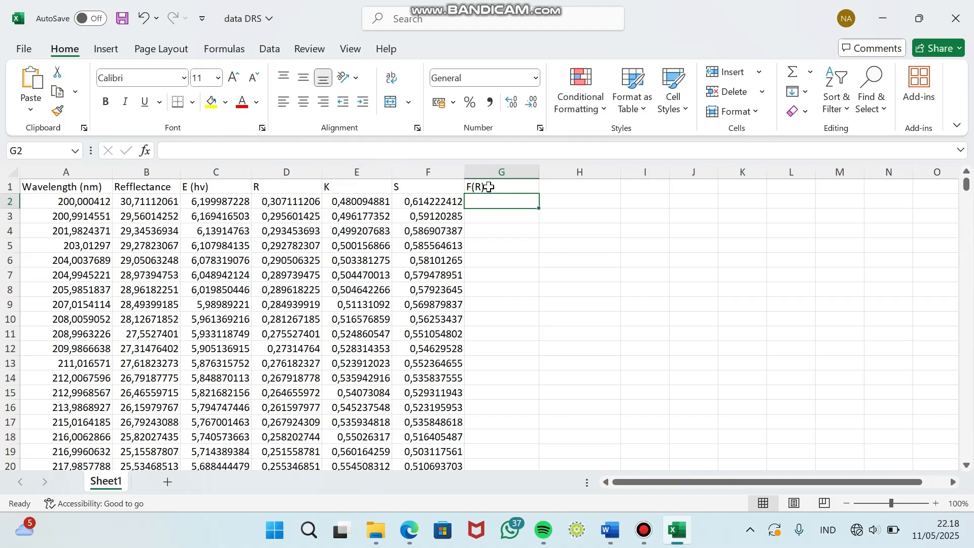
{"action": "type", "text": "="}
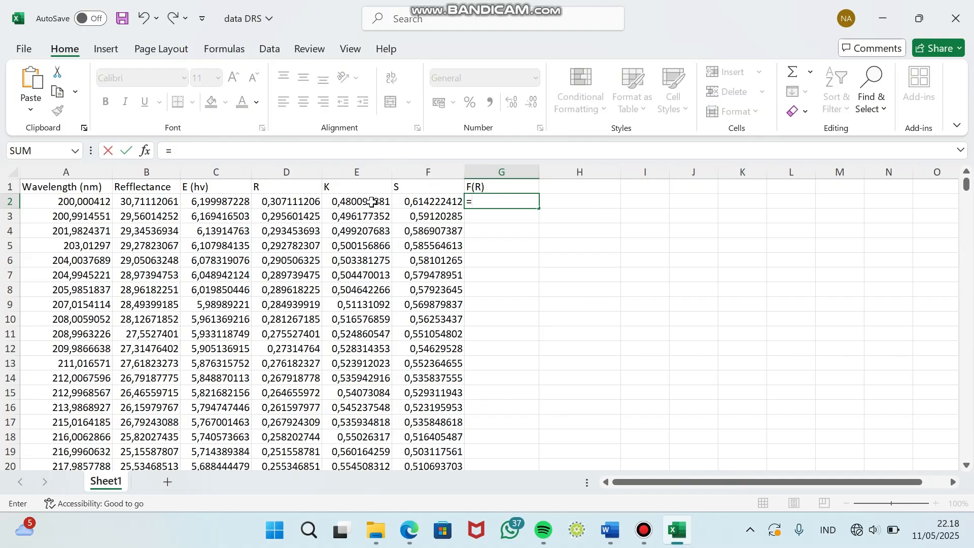
{"action": "left_click", "coordinate": [367, 202]}
{"action": "type", "text": "/"}
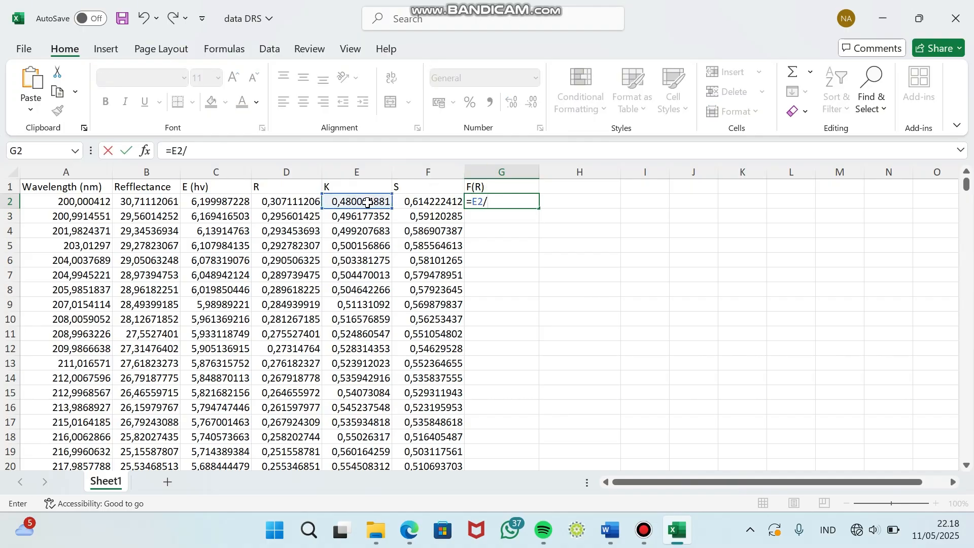
{"action": "left_click", "coordinate": [417, 201]}
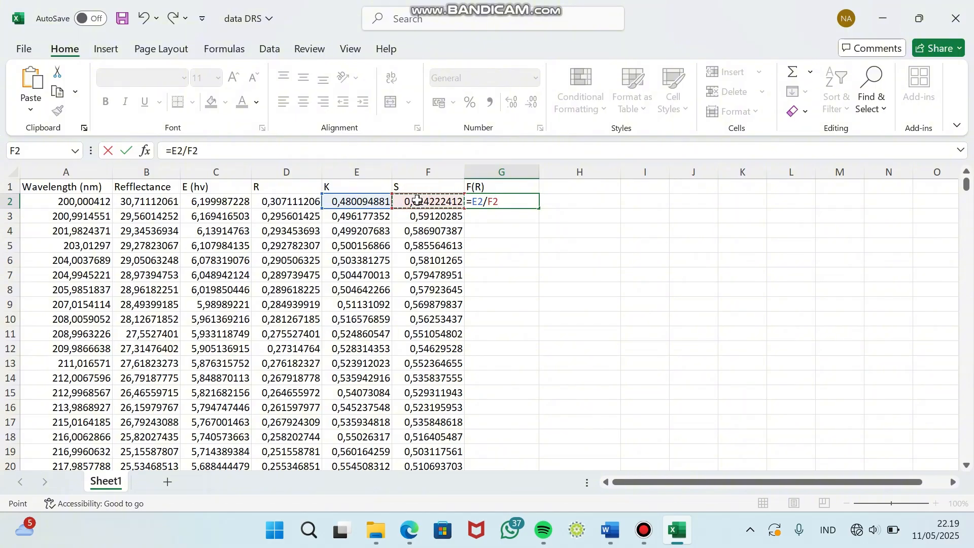
{"action": "key", "text": "Return"}
{"action": "left_click", "coordinate": [502, 201]}
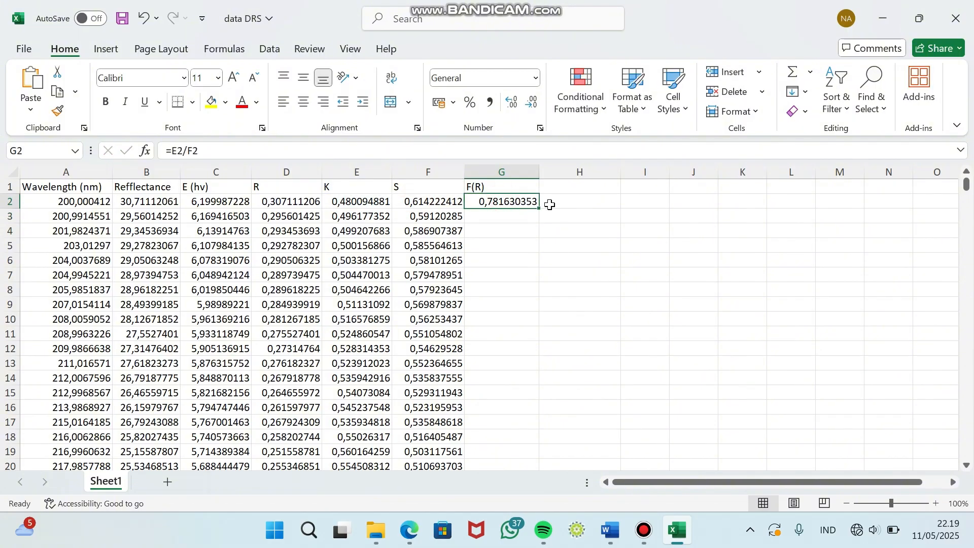
{"action": "double_click", "coordinate": [538, 209]}
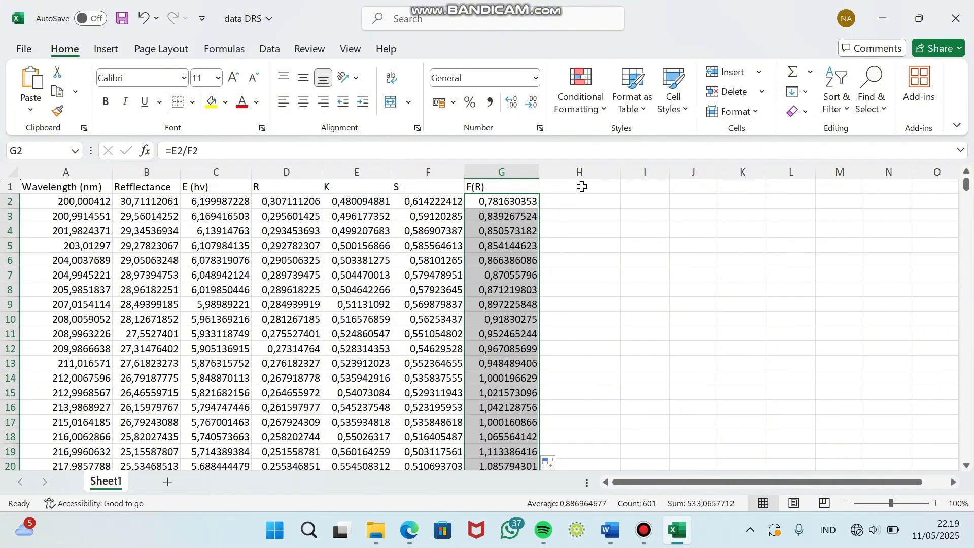
Enter the header "(F(R)(hv))^2" in cell H1
{"action": "left_click", "coordinate": [582, 186]}
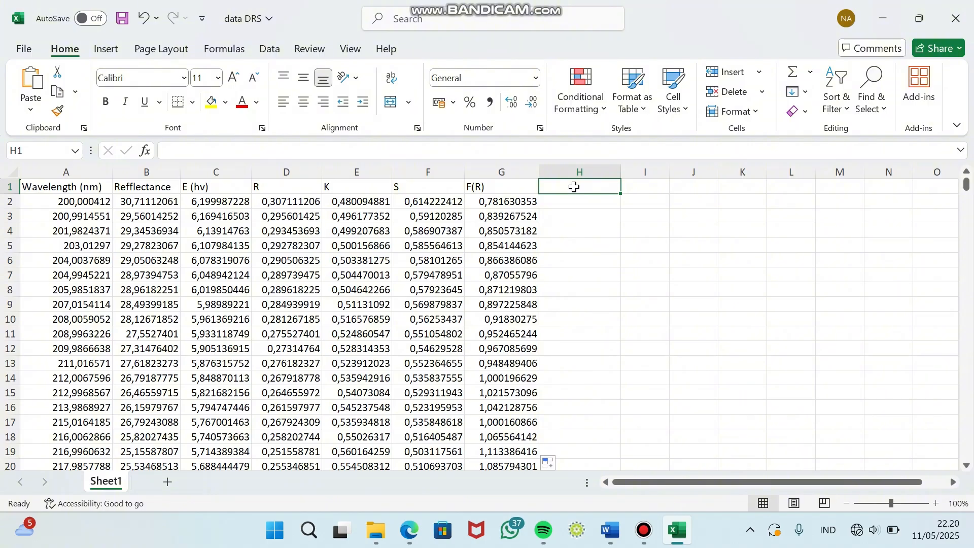
{"action": "type", "text": "(F"}
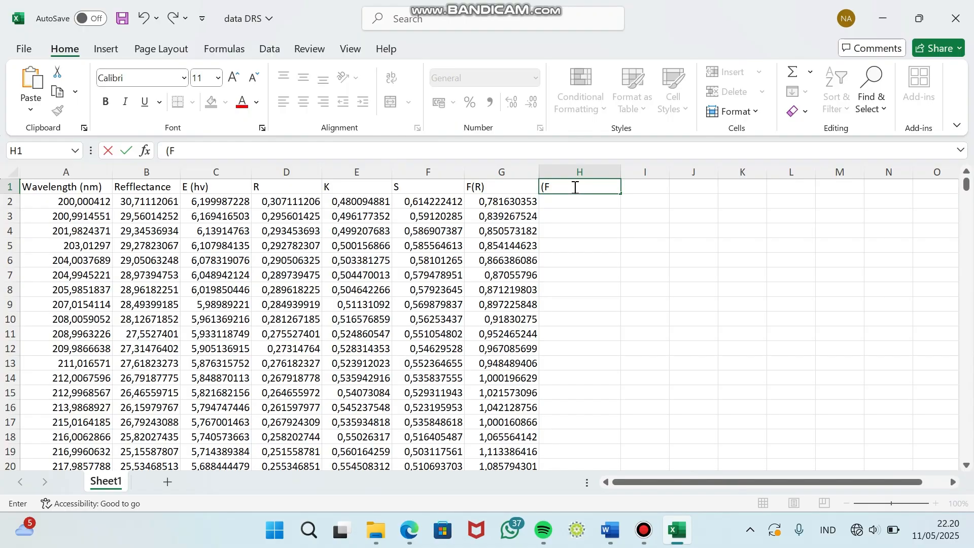
{"action": "type", "text": "(R)(hv))^2"}
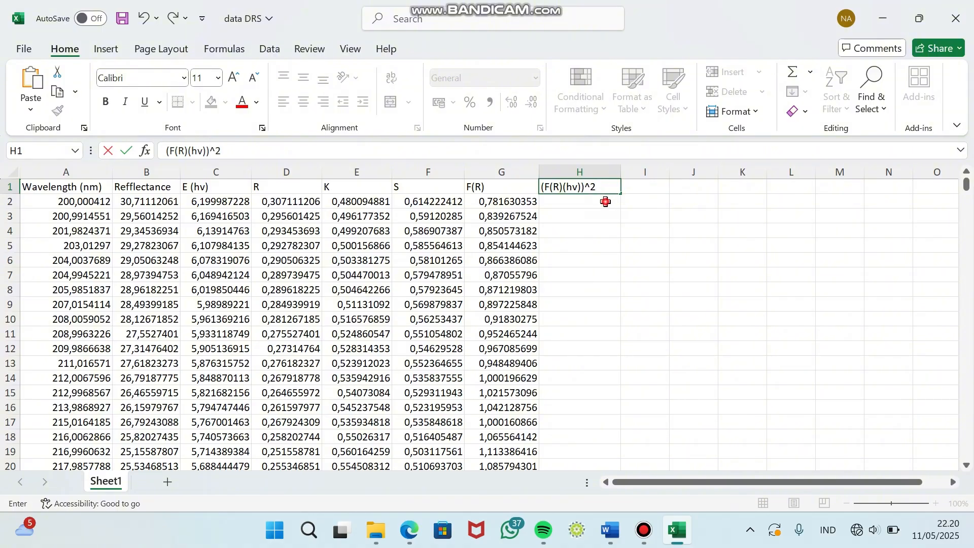
Enter the formula =(G2*C2)^2 in H2 and fill it down the (F(R)(hv))^2 column through all data rows
{"action": "left_click", "coordinate": [606, 202]}
{"action": "type", "text": "="}
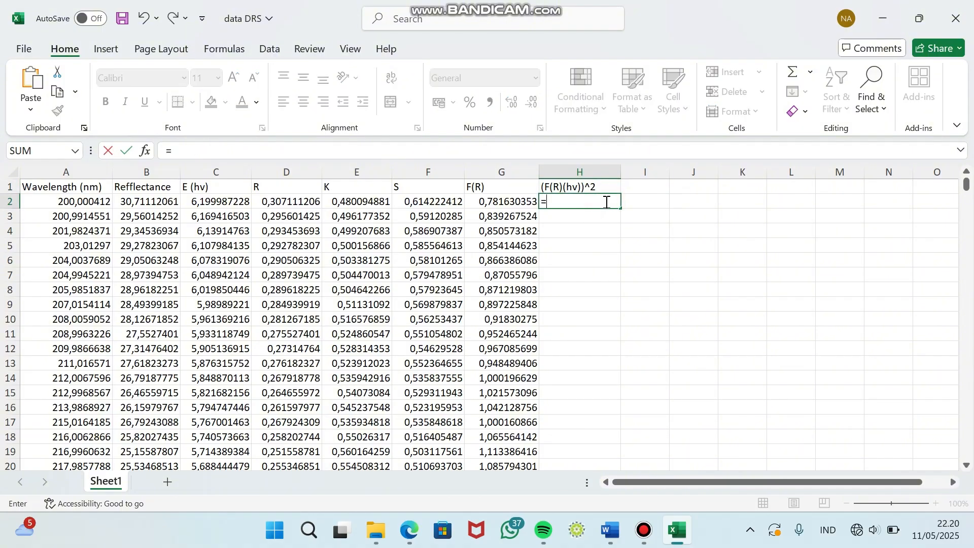
{"action": "left_click", "coordinate": [486, 203]}
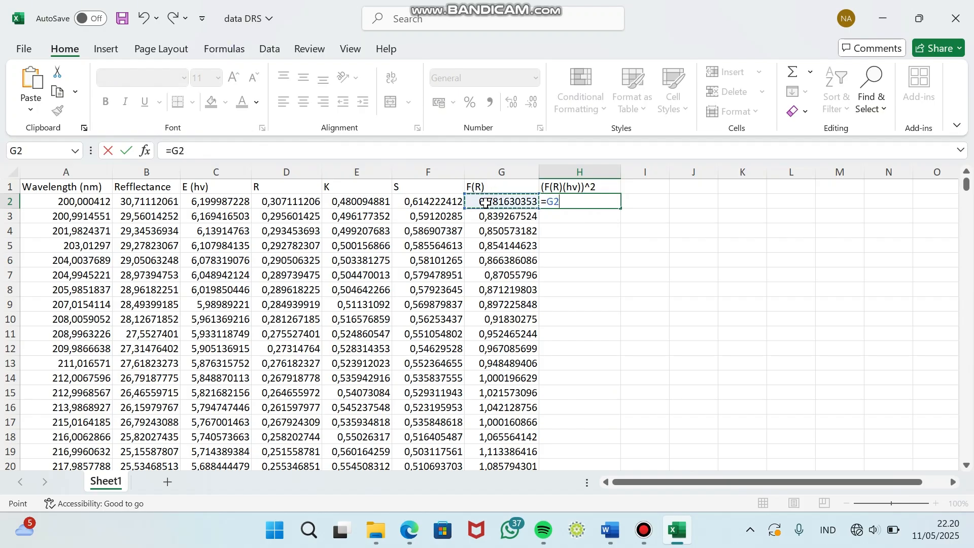
{"action": "type", "text": "*"}
{"action": "left_click", "coordinate": [230, 199]}
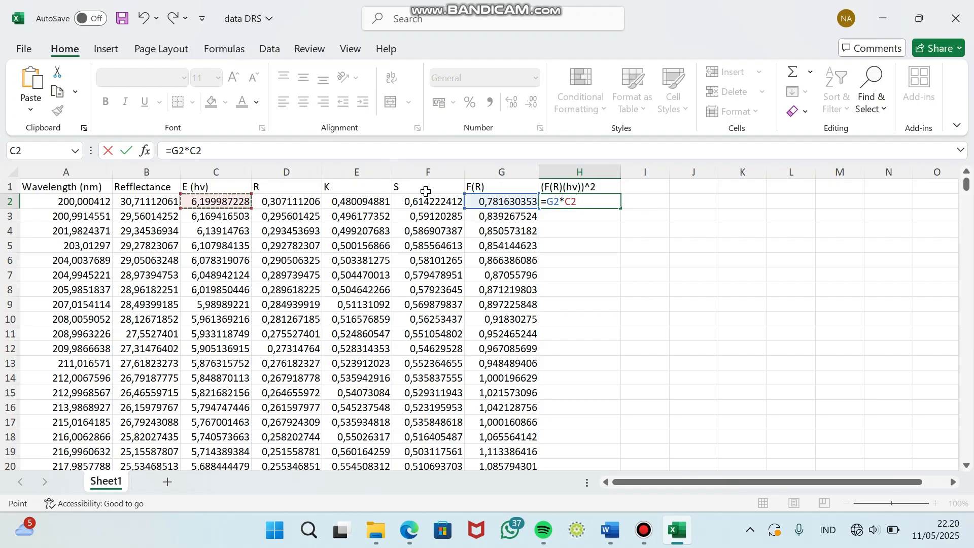
{"action": "left_click", "coordinate": [172, 154]}
{"action": "type", "text": "("}
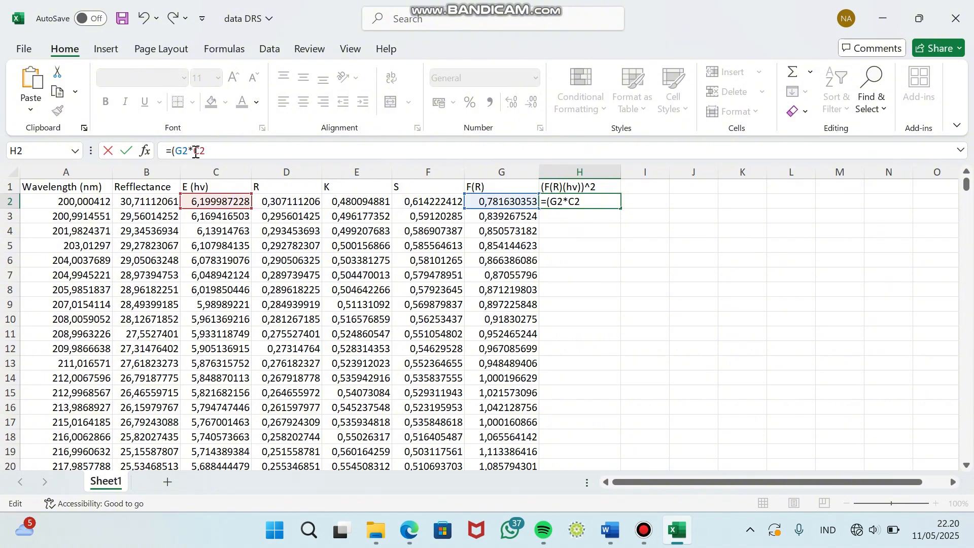
{"action": "type", "text": ")^2"}
{"action": "key", "text": "Return"}
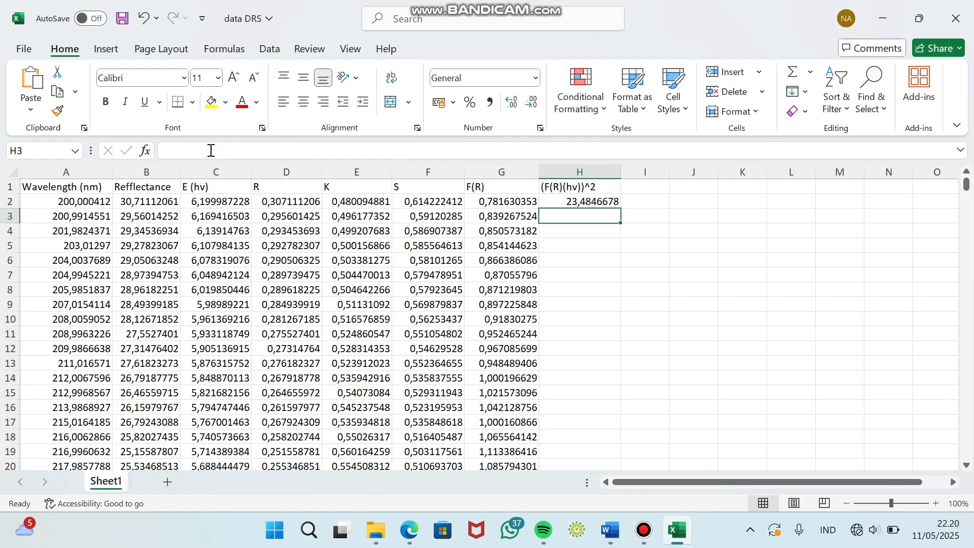
{"action": "left_click", "coordinate": [579, 200]}
{"action": "double_click", "coordinate": [623, 209]}
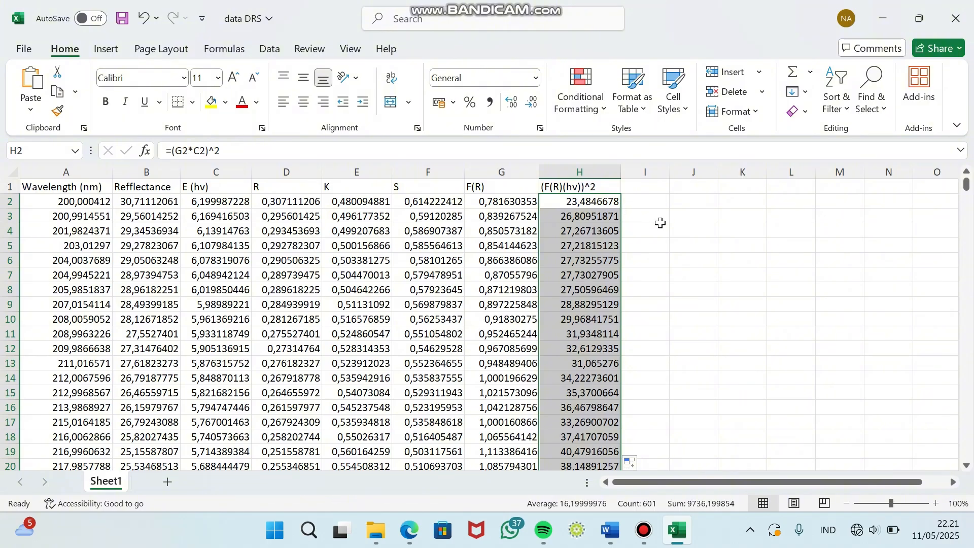
Select the (F(R)(hv))^2 column H and the E (hv) column C as the data for plotting
{"action": "left_click", "coordinate": [578, 171]}
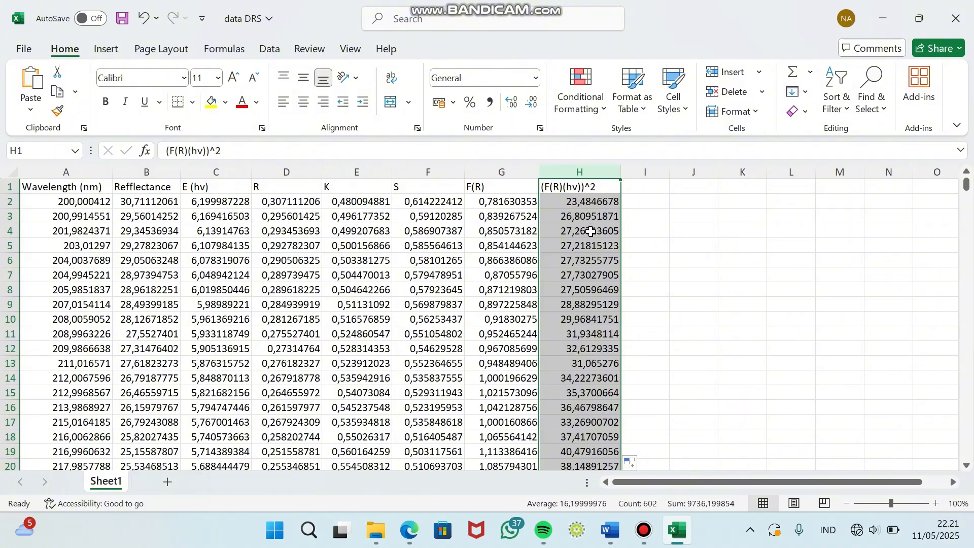
{"action": "left_click", "coordinate": [237, 166]}
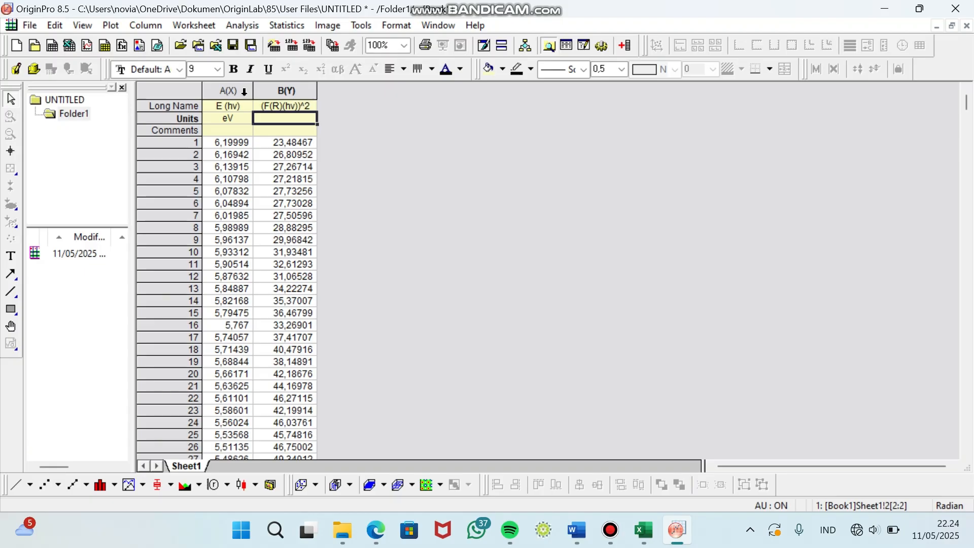
In OriginPro, plot the E (hv) and (F(R)(hv))^2 columns as a line graph and dismiss the reminder message
{"action": "left_click_drag", "start_coordinate": [242, 91], "coordinate": [270, 93]}
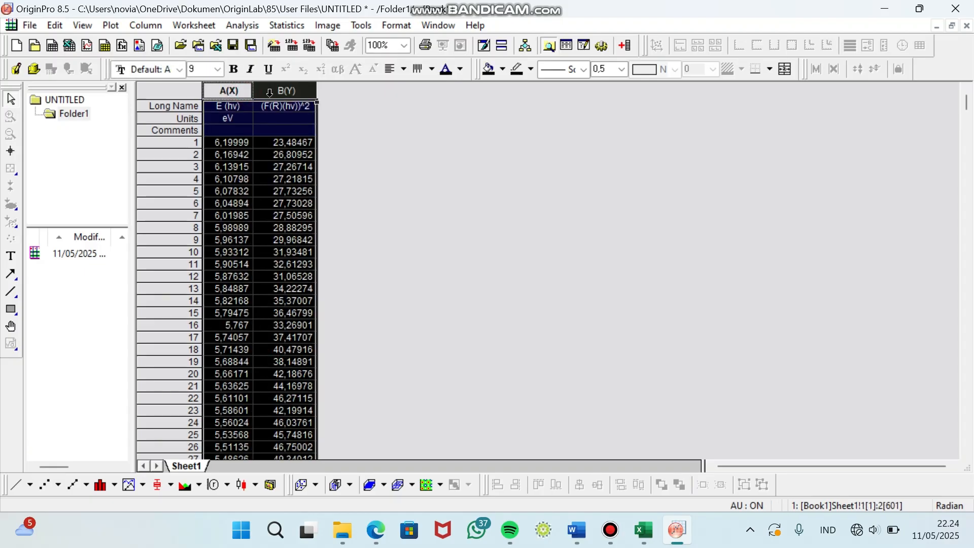
{"action": "left_click", "coordinate": [107, 26]}
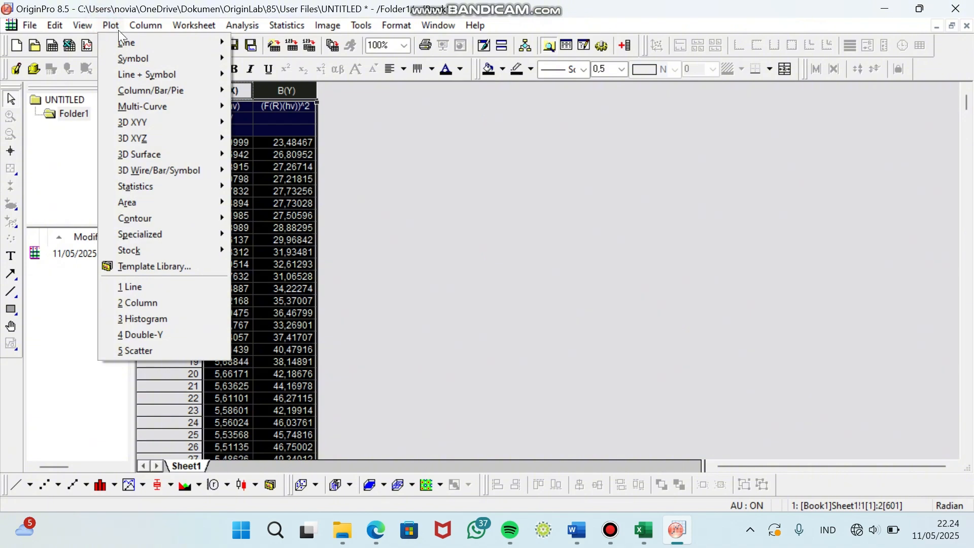
{"action": "mouse_move", "coordinate": [138, 44]}
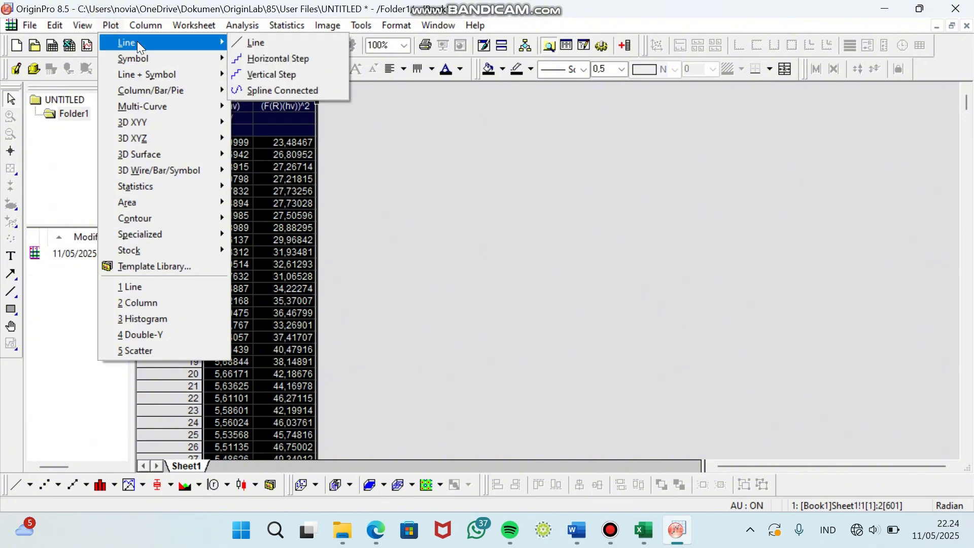
{"action": "left_click", "coordinate": [243, 42]}
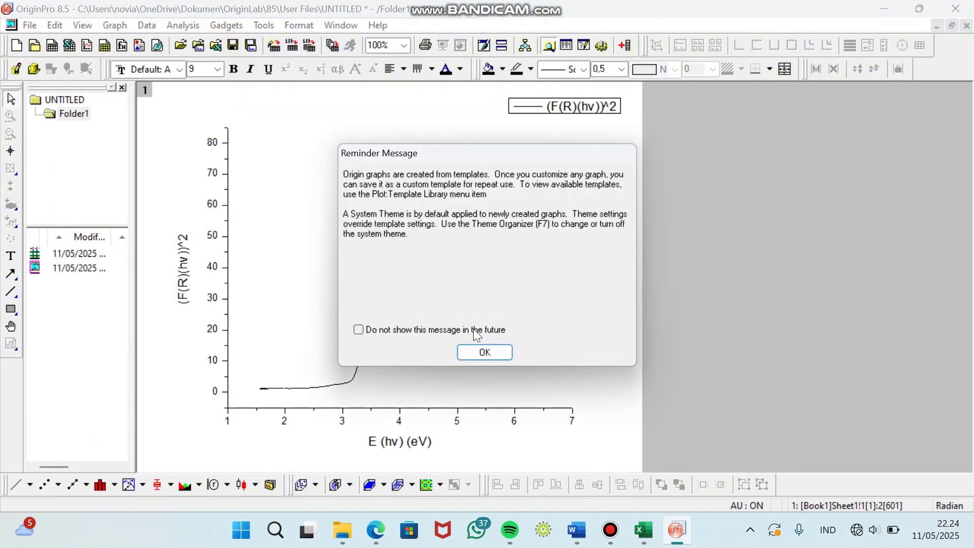
{"action": "left_click", "coordinate": [491, 355]}
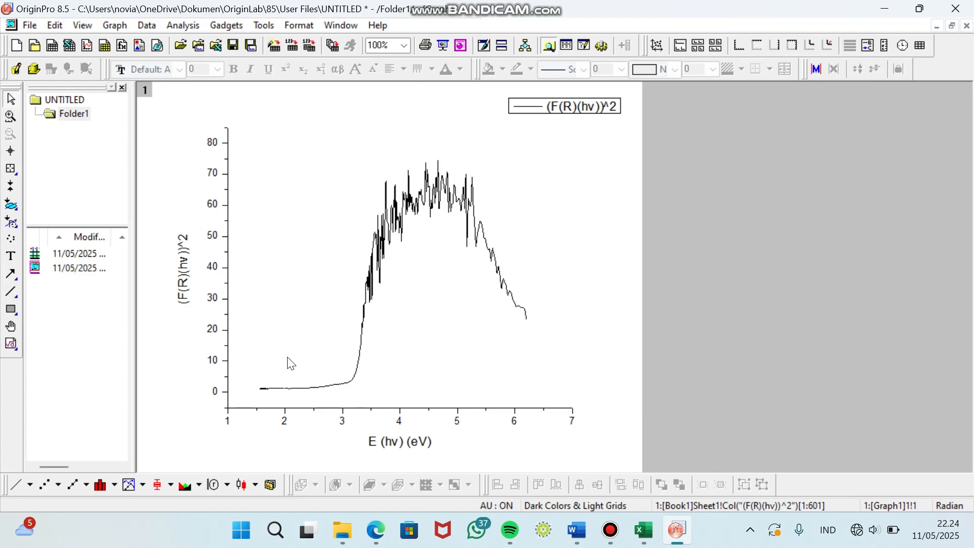
Set the graph's Y axis scale to start from 0
{"action": "left_click", "coordinate": [213, 361]}
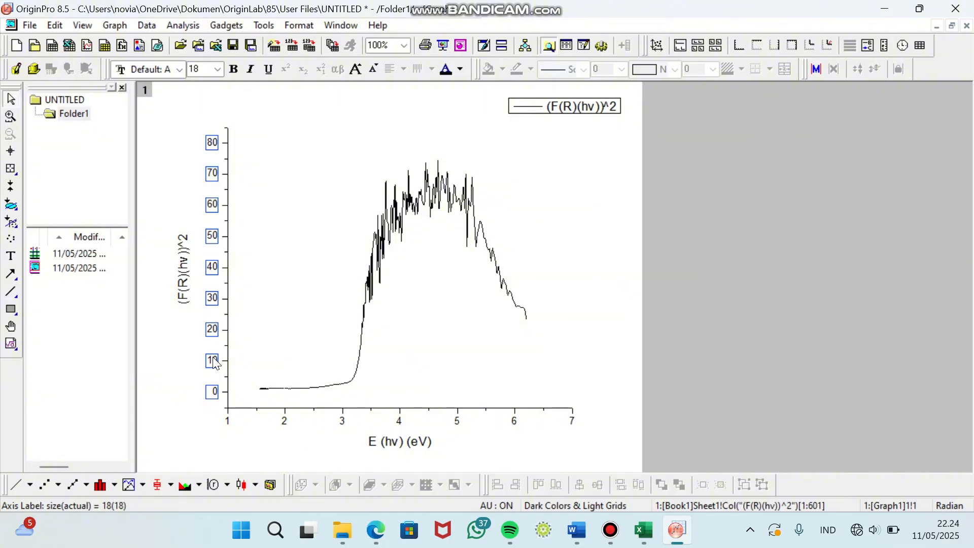
{"action": "right_click", "coordinate": [214, 358]}
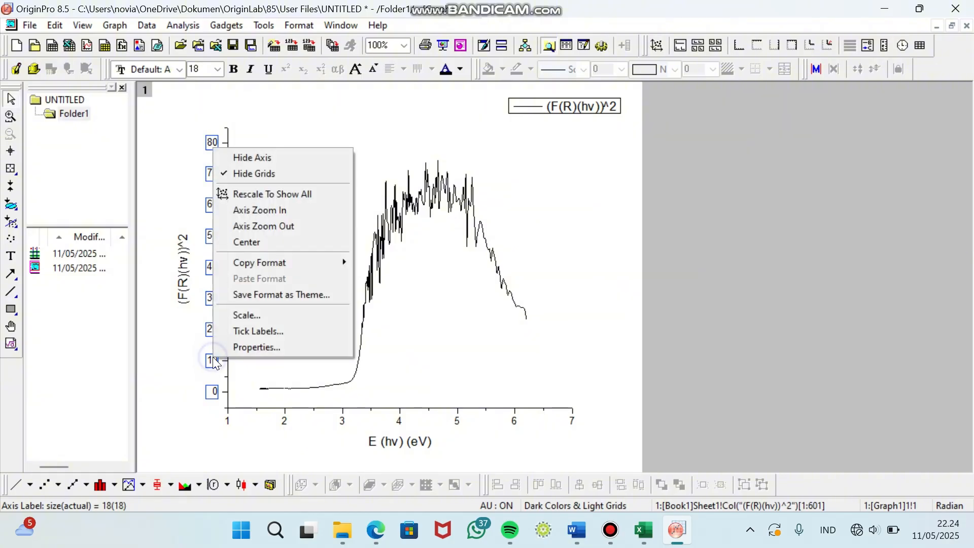
{"action": "left_click", "coordinate": [261, 315]}
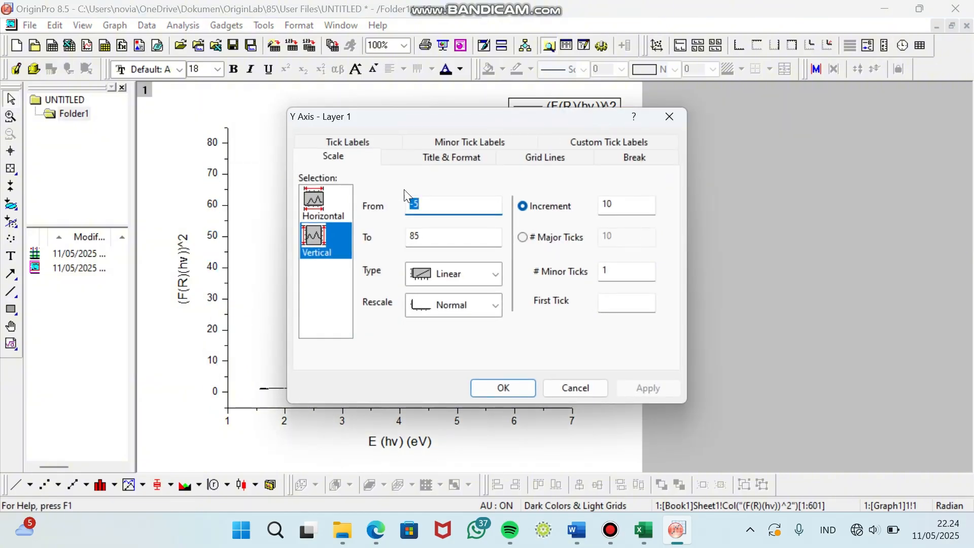
{"action": "type", "text": "0"}
{"action": "key", "text": "Return"}
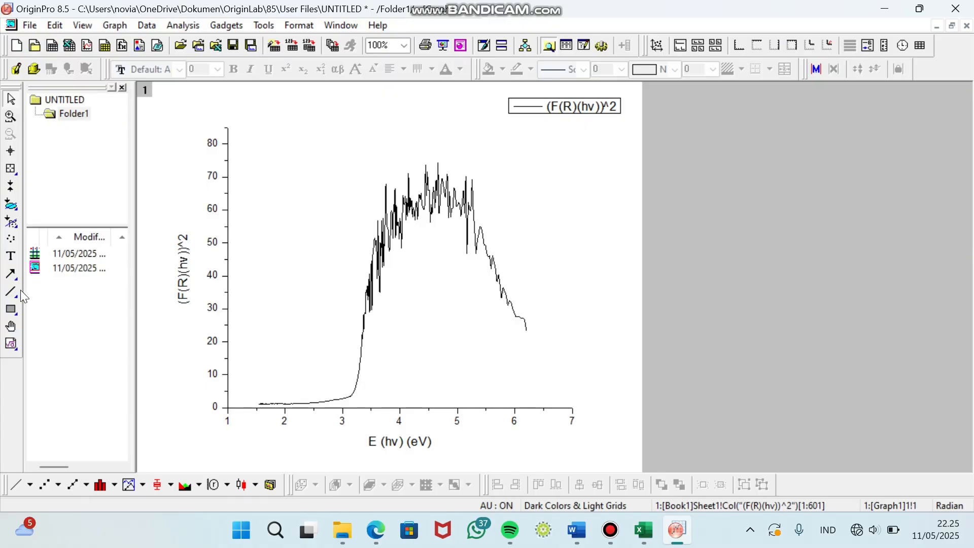
Draw a straight line tangent to the curve's steep rise, extending down across the X axis just above 3 eV
{"action": "scroll", "coordinate": [336, 385], "scroll_direction": "up", "scroll_amount": 5}
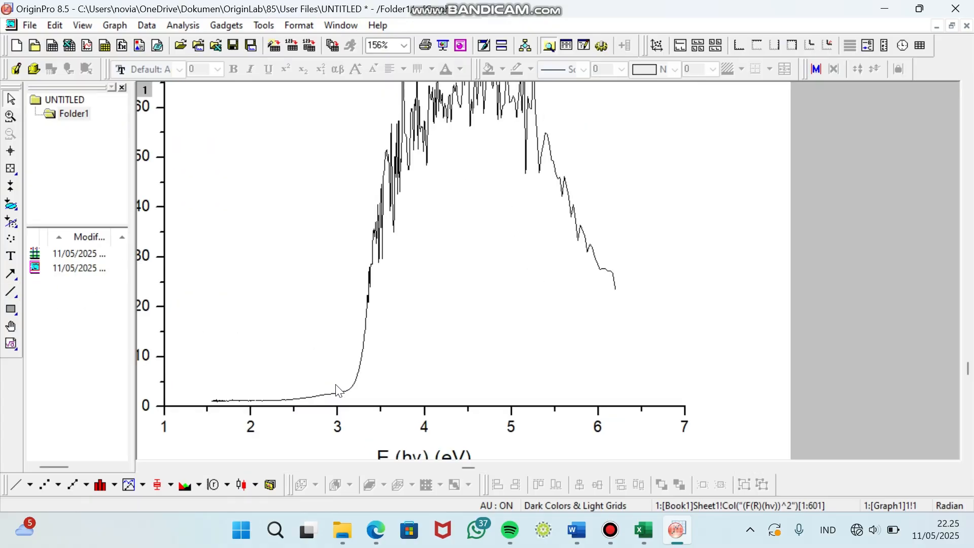
{"action": "scroll", "coordinate": [339, 390], "scroll_direction": "down", "scroll_amount": 3}
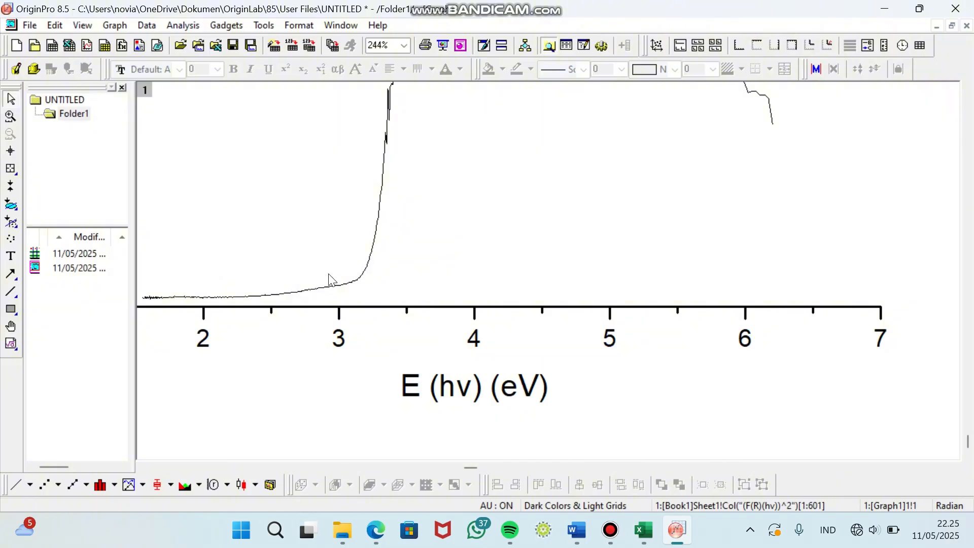
{"action": "left_click", "coordinate": [9, 294]}
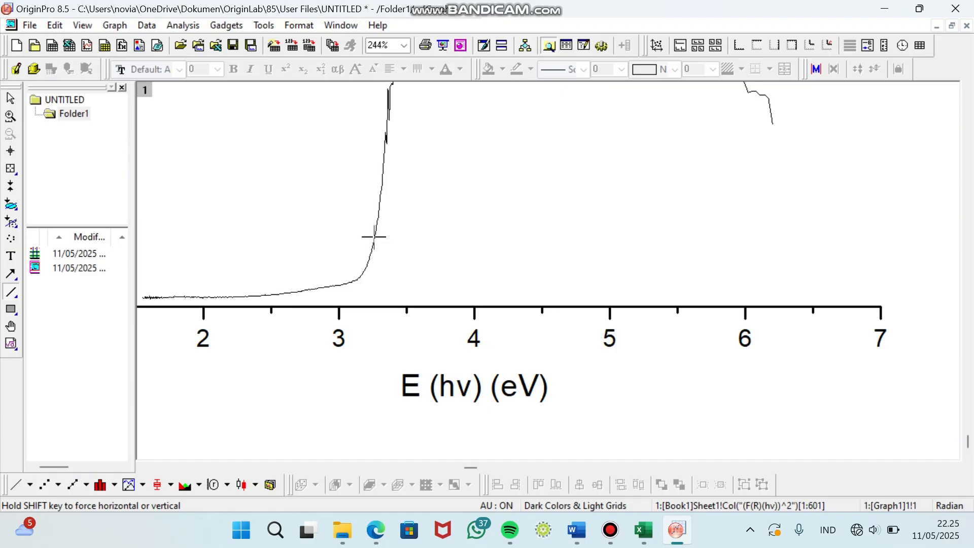
{"action": "left_click_drag", "start_coordinate": [374, 240], "coordinate": [347, 331]}
{"action": "mouse_move", "coordinate": [348, 332]}
{"action": "left_mouse_down"}
{"action": "mouse_move", "coordinate": [340, 347]}
{"action": "mouse_move", "coordinate": [346, 335]}
{"action": "left_mouse_up"}
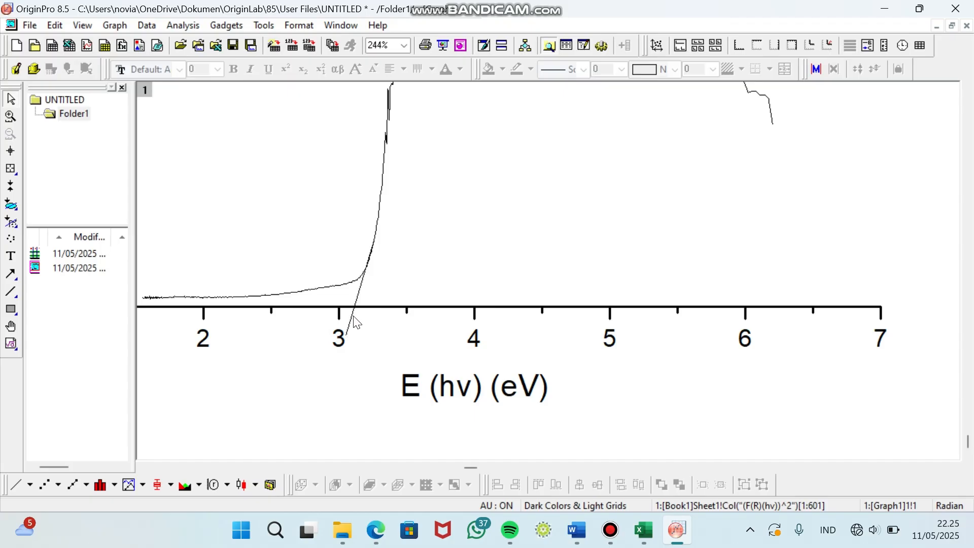
Format the straight tangent line with a red colour and a width of 1.5
{"action": "left_click", "coordinate": [357, 294]}
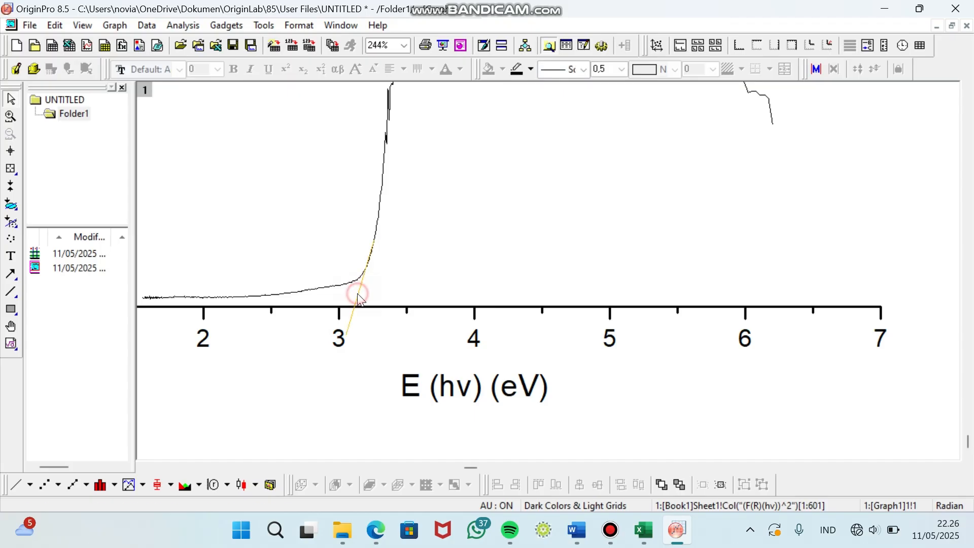
{"action": "right_click", "coordinate": [357, 295]}
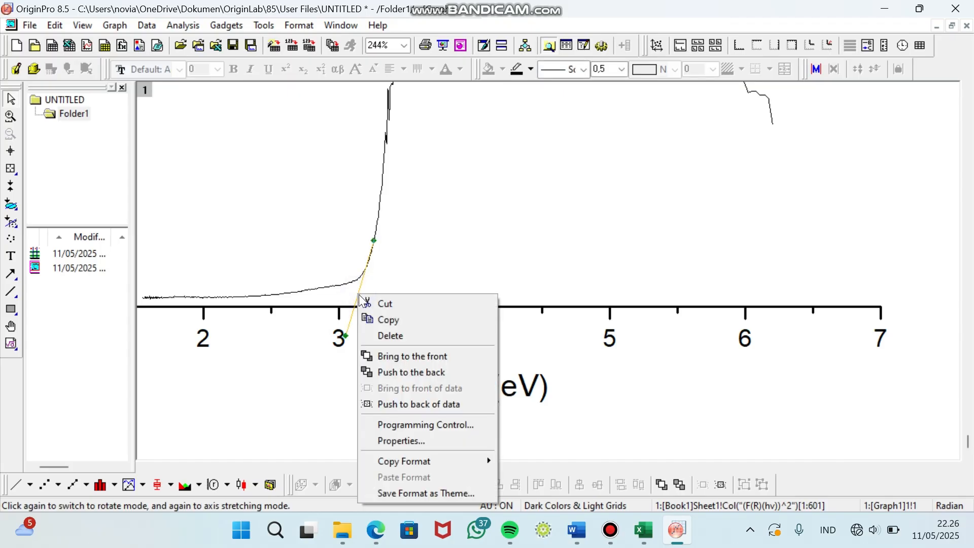
{"action": "left_click", "coordinate": [406, 441]}
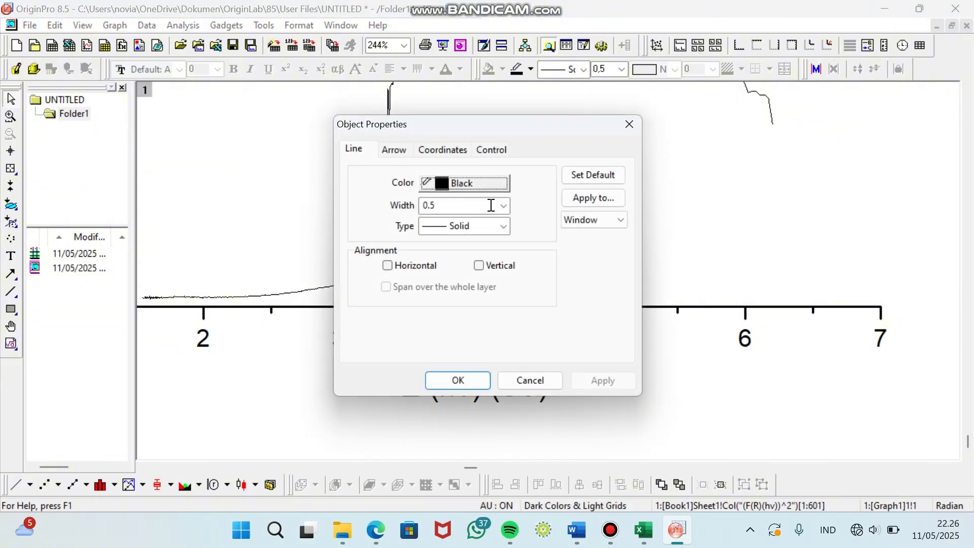
{"action": "left_click", "coordinate": [499, 186]}
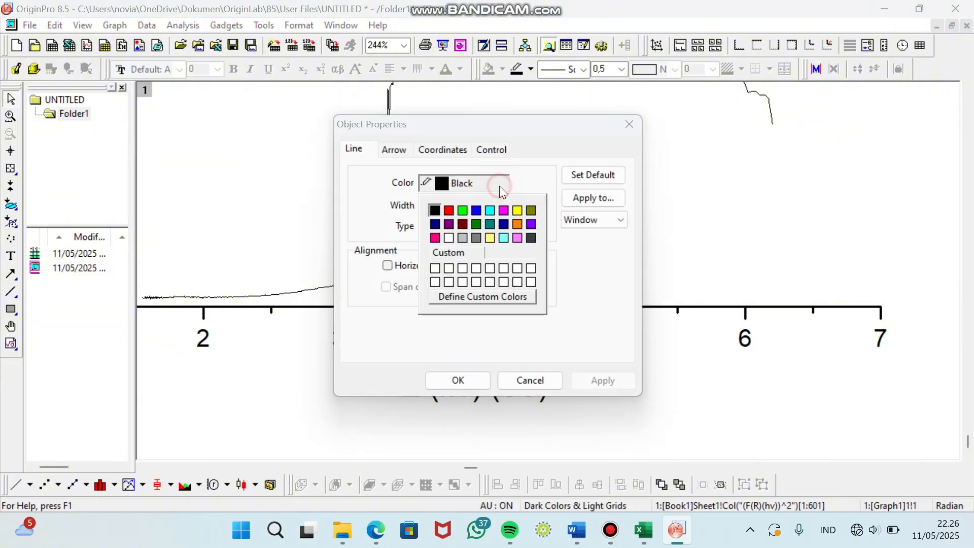
{"action": "left_click", "coordinate": [449, 210]}
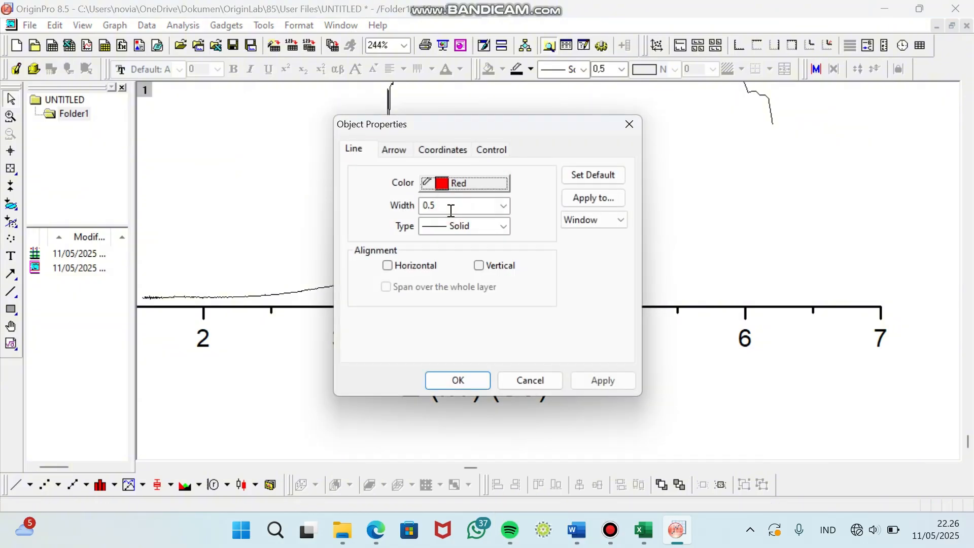
{"action": "left_click", "coordinate": [504, 206]}
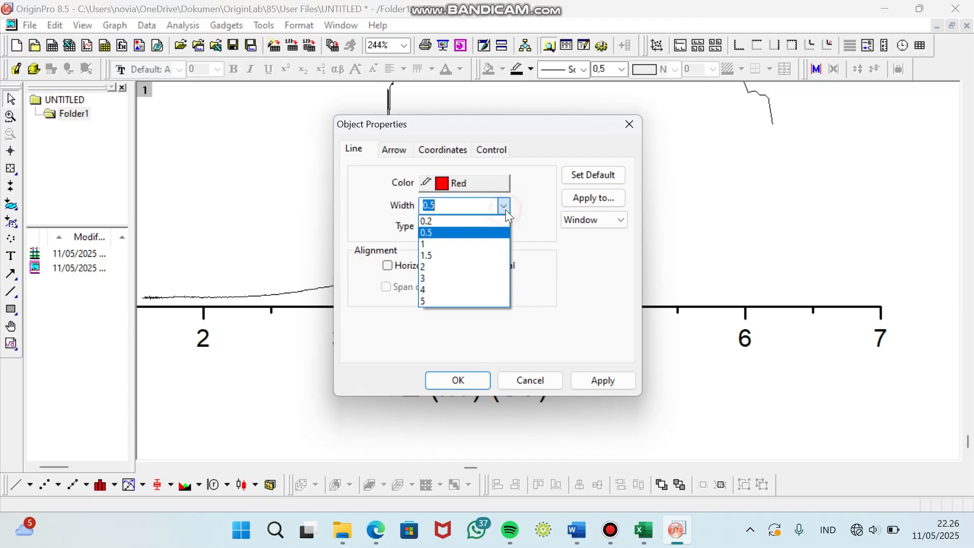
{"action": "left_click", "coordinate": [477, 255]}
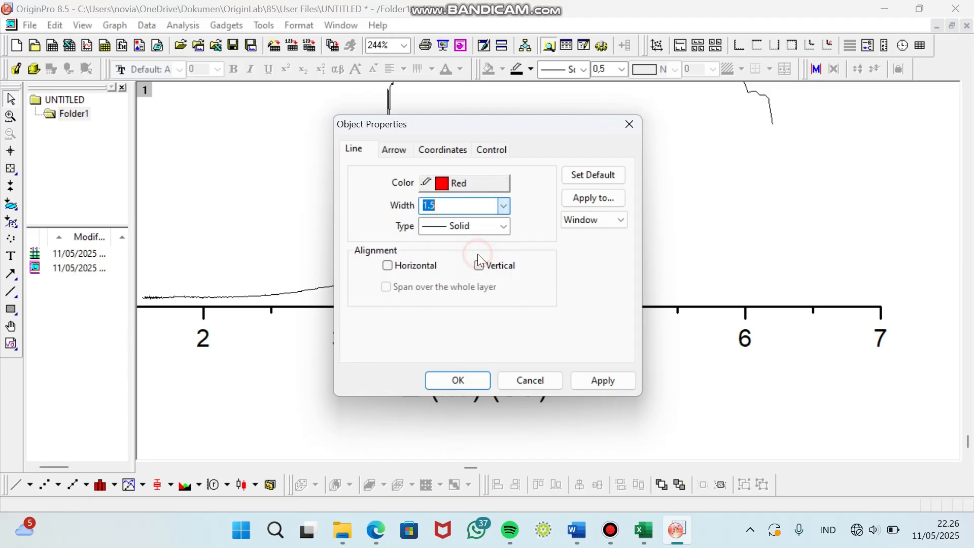
{"action": "left_click", "coordinate": [474, 381]}
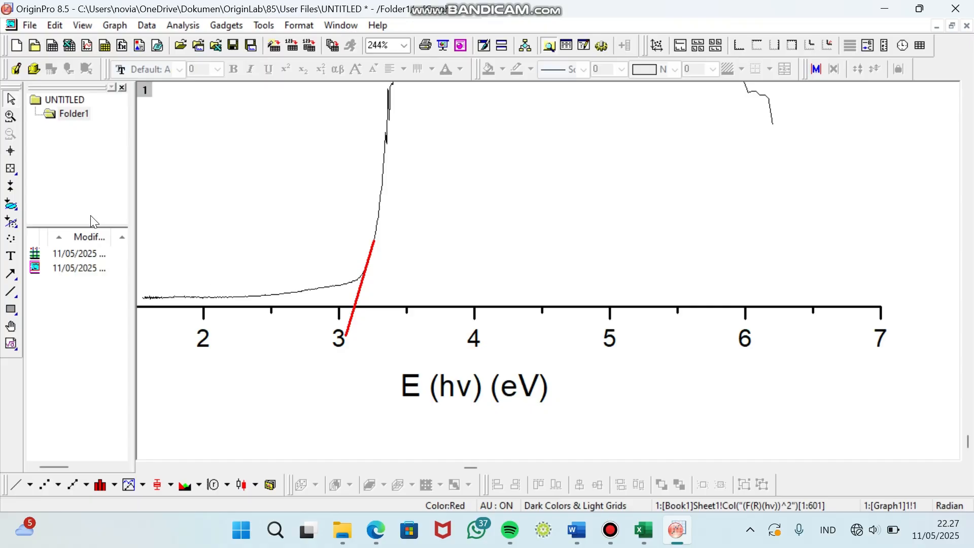
Place the Screen Reader cross-hair where the red tangent line crosses the X axis and copy the displayed coordinates
{"action": "left_click", "coordinate": [11, 151]}
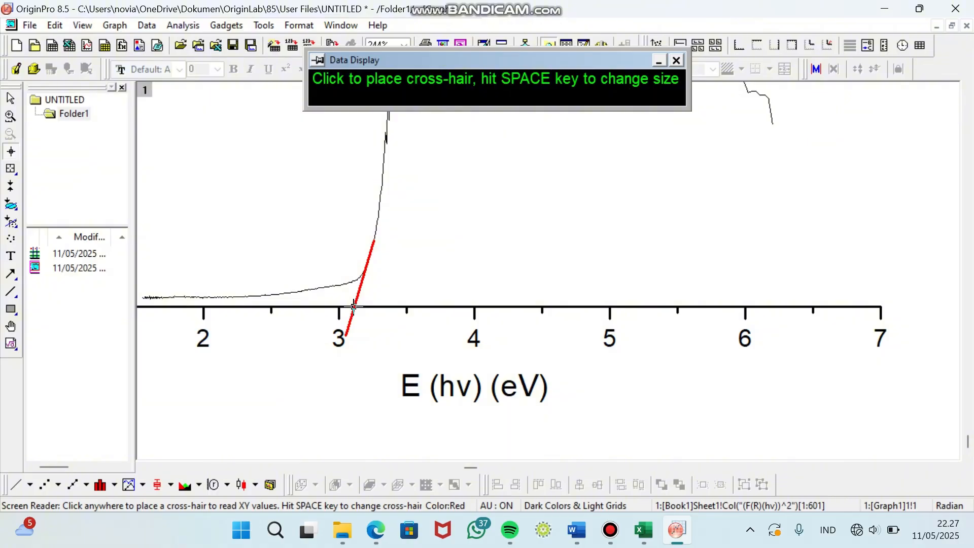
{"action": "left_click", "coordinate": [354, 307]}
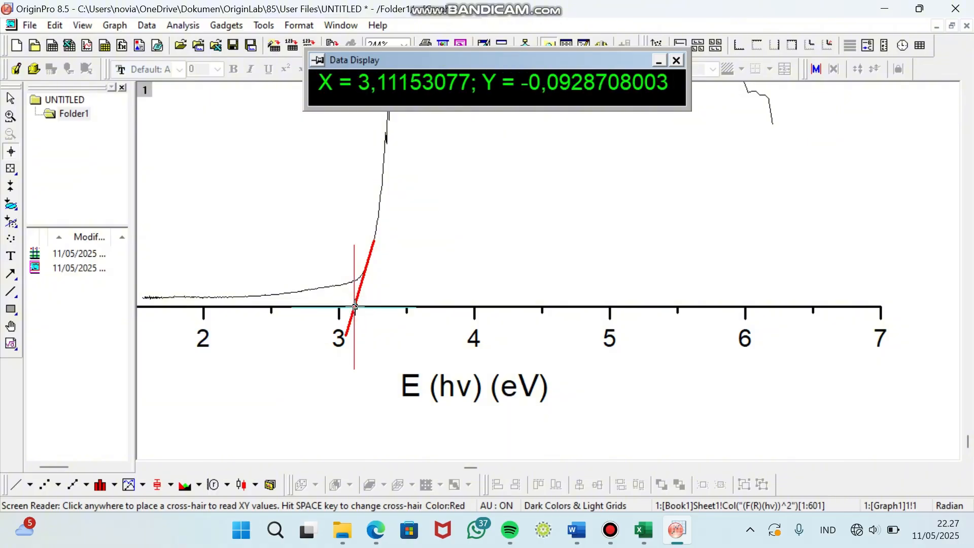
{"action": "left_click", "coordinate": [355, 306]}
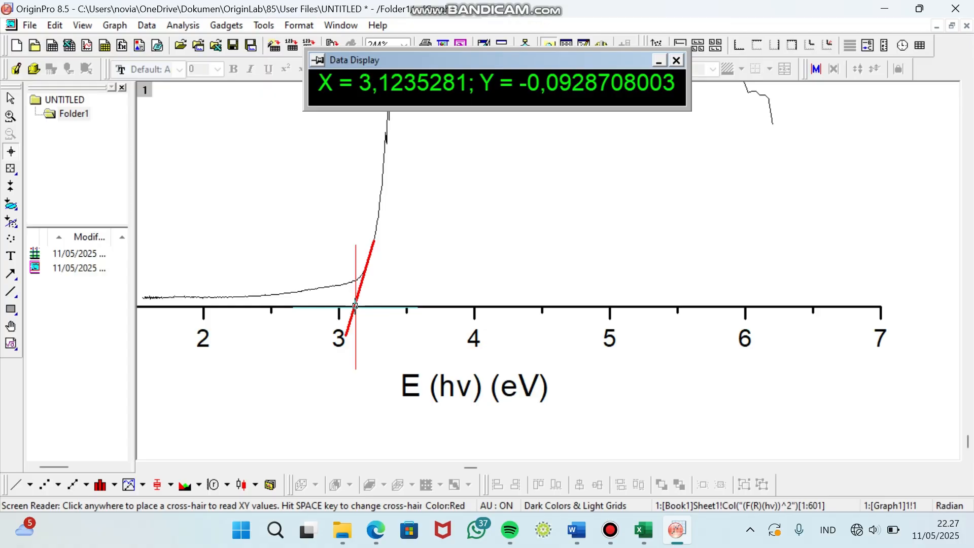
{"action": "left_click", "coordinate": [355, 305]}
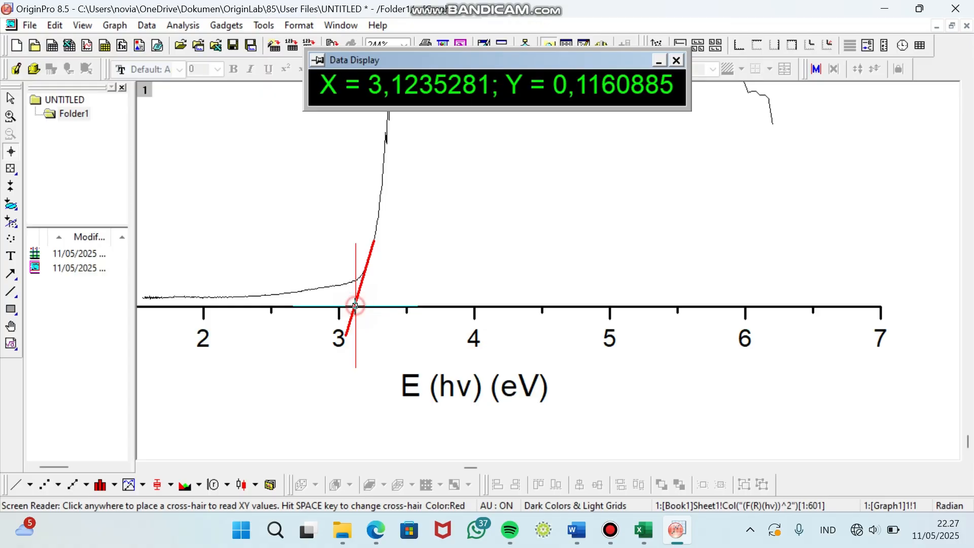
{"action": "key", "text": "Left"}
{"action": "key", "text": "Left"}
{"action": "key", "text": "Left"}
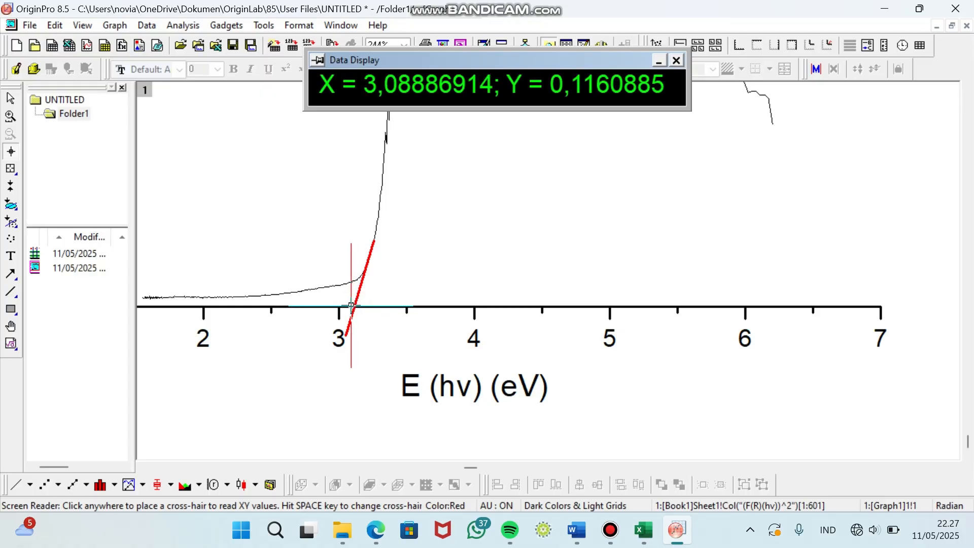
{"action": "key", "text": "Up"}
{"action": "key", "text": "Right"}
{"action": "key", "text": "Right"}
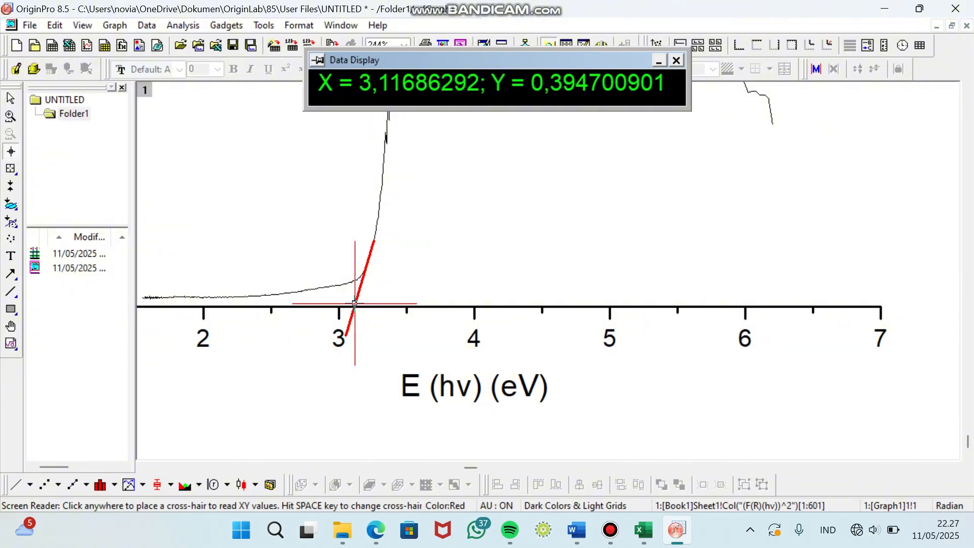
{"action": "key", "text": "Right"}
{"action": "left_click", "coordinate": [354, 305]}
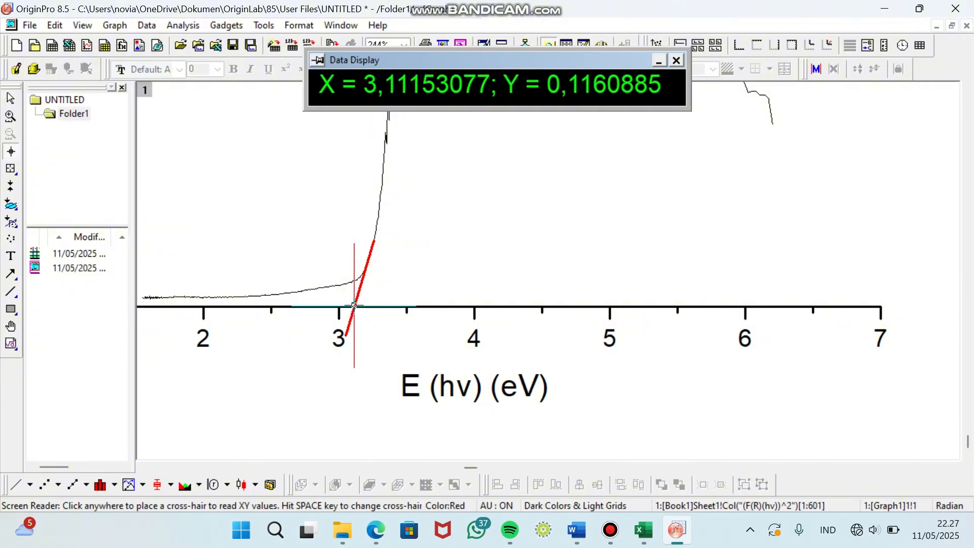
{"action": "left_click", "coordinate": [354, 307]}
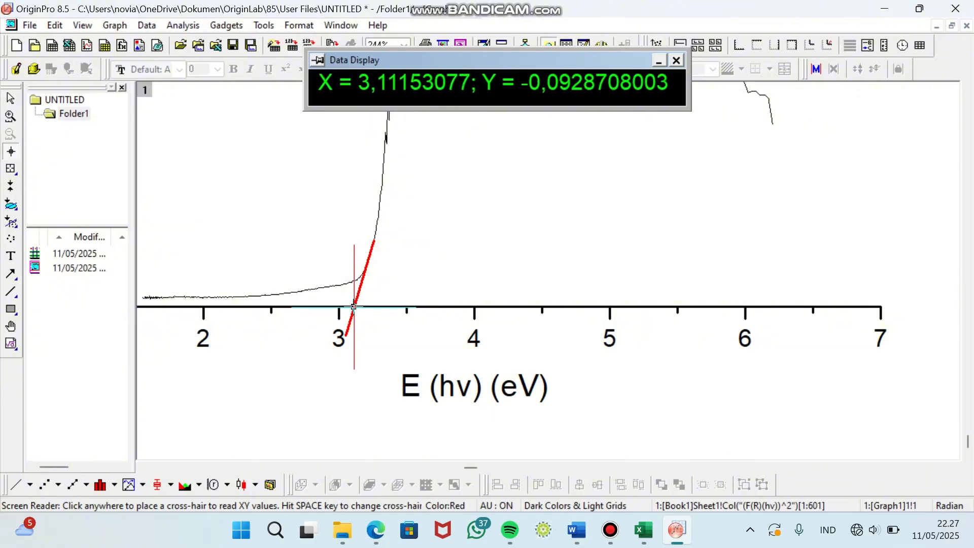
{"action": "left_click", "coordinate": [354, 306]}
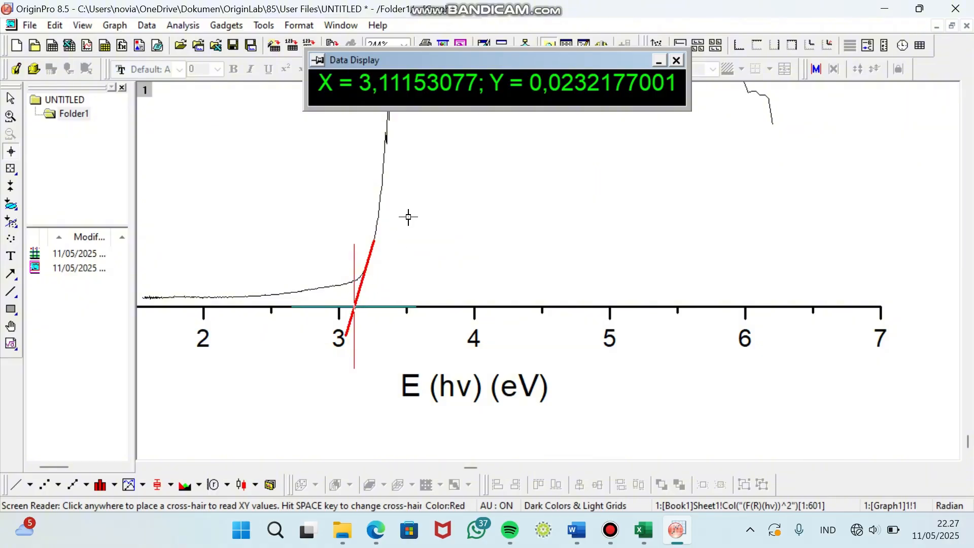
{"action": "right_click", "coordinate": [451, 84]}
{"action": "left_click", "coordinate": [500, 96]}
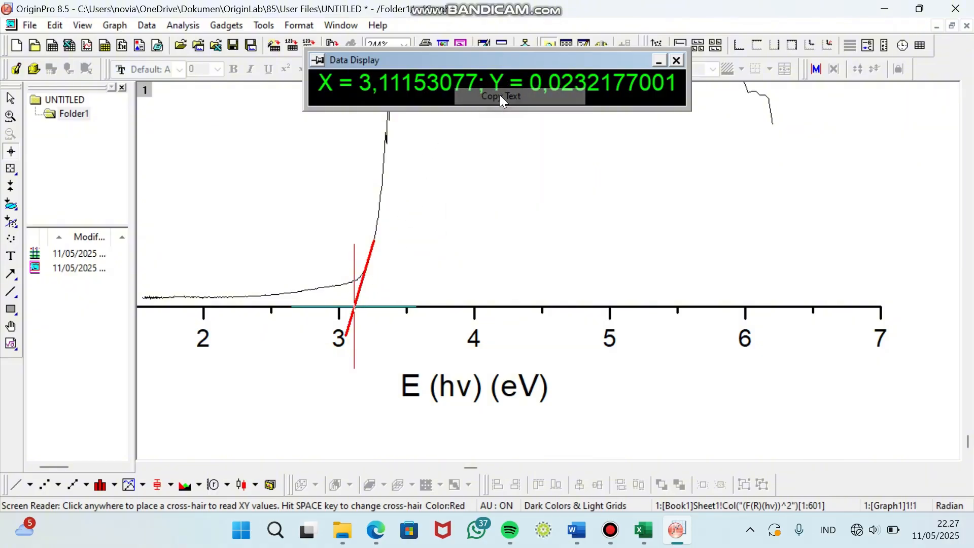
Paste the copied coordinates as a text label beside the tangent line, above the X axis, and remove the Y part
{"action": "left_click", "coordinate": [13, 257]}
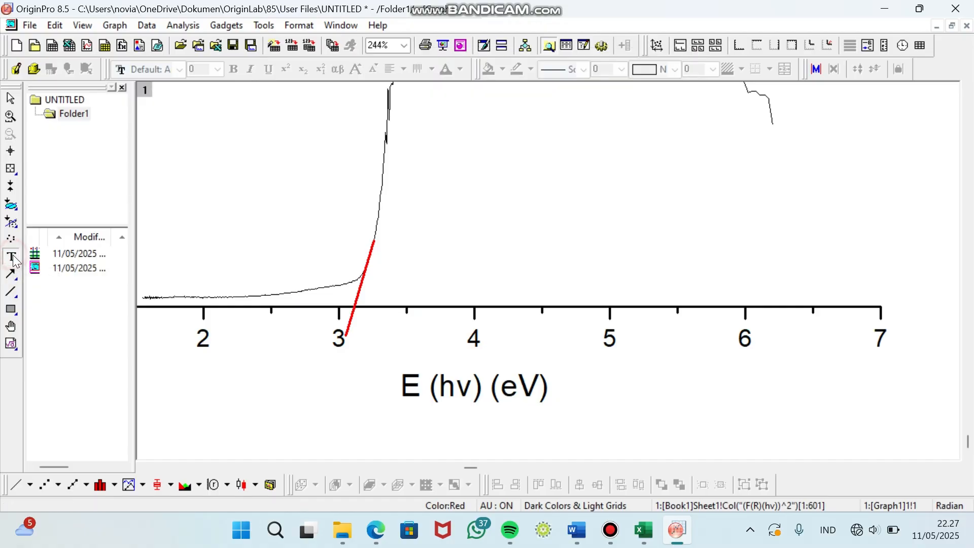
{"action": "left_click", "coordinate": [428, 260]}
{"action": "key", "text": "ctrl+v"}
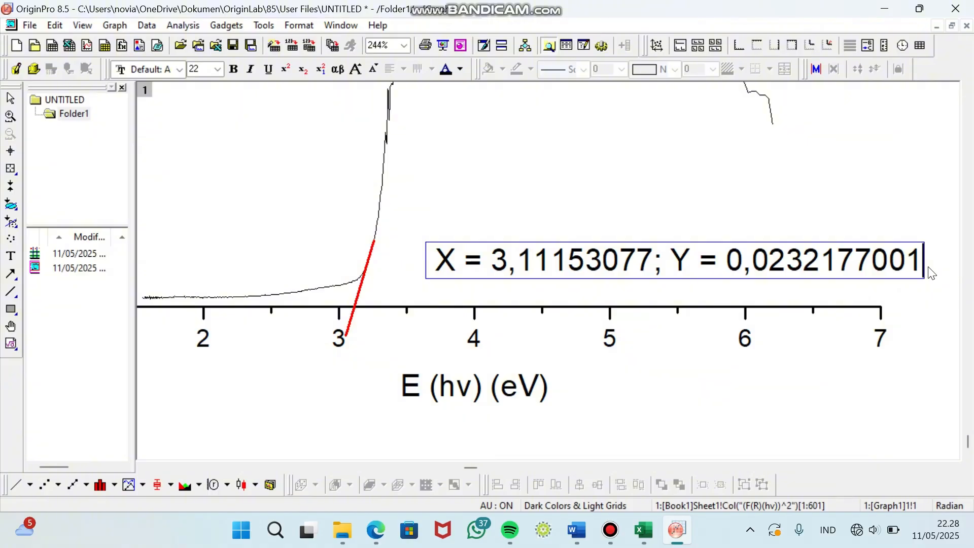
{"action": "key", "text": "BackSpace"}
{"action": "key", "text": "BackSpace"}
{"action": "key", "text": "BackSpace"}
{"action": "key", "text": "BackSpace"}
{"action": "key", "text": "BackSpace"}
{"action": "key", "text": "BackSpace"}
{"action": "key", "text": "BackSpace"}
{"action": "key", "text": "BackSpace"}
{"action": "key", "text": "BackSpace"}
{"action": "key", "text": "BackSpace"}
{"action": "key", "text": "BackSpace"}
{"action": "key", "text": "BackSpace"}
{"action": "key", "text": "BackSpace"}
{"action": "key", "text": "BackSpace"}
{"action": "key", "text": "BackSpace"}
{"action": "key", "text": "BackSpace"}
{"action": "key", "text": "BackSpace"}
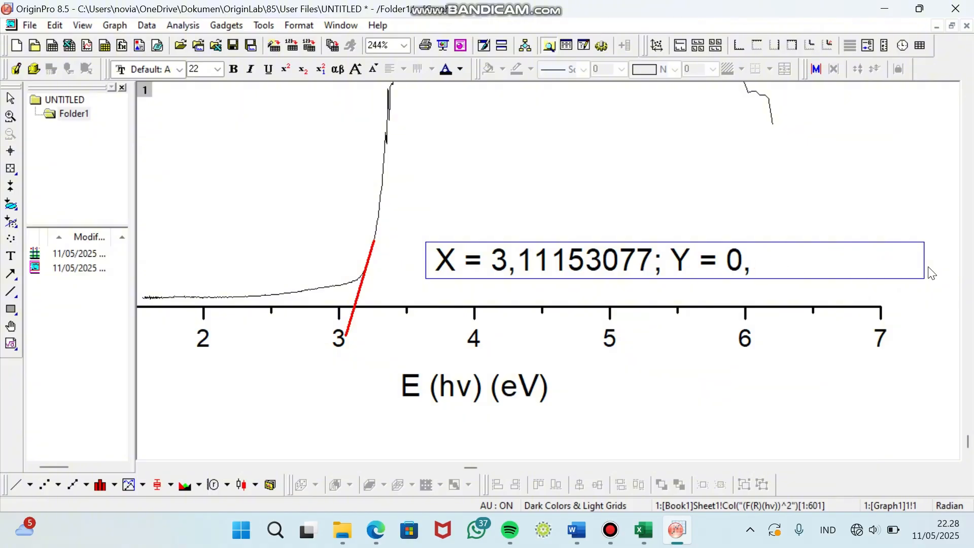
{"action": "key", "text": "BackSpace"}
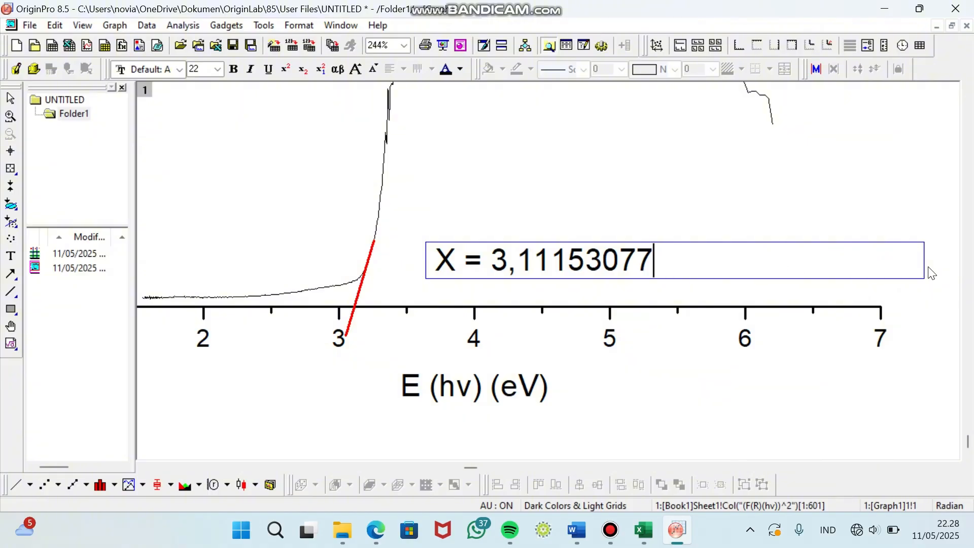
Replace the X in the coordinate label with Eg so that it reads "Eg = 3,11153077"
{"action": "left_click", "coordinate": [456, 267]}
{"action": "key", "text": "BackSpace"}
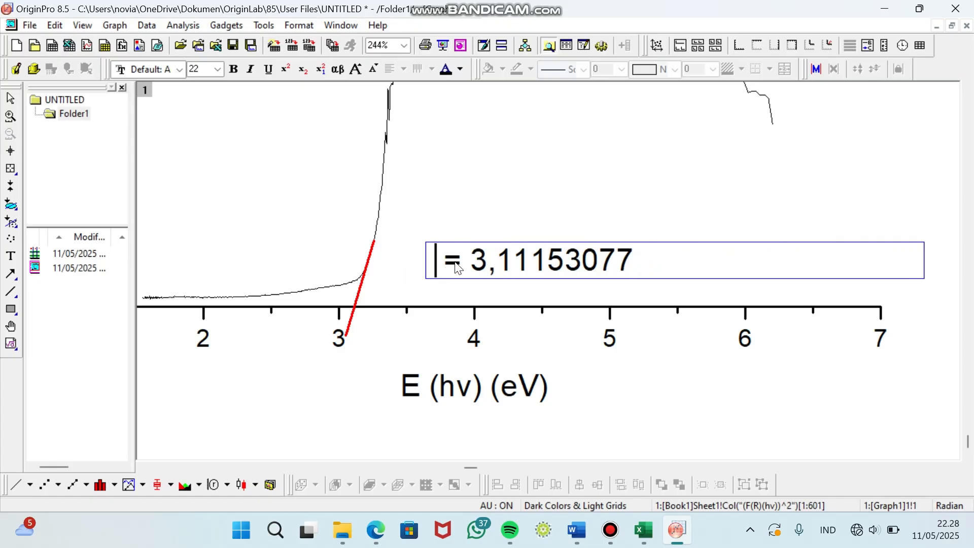
{"action": "type", "text": "Eg"}
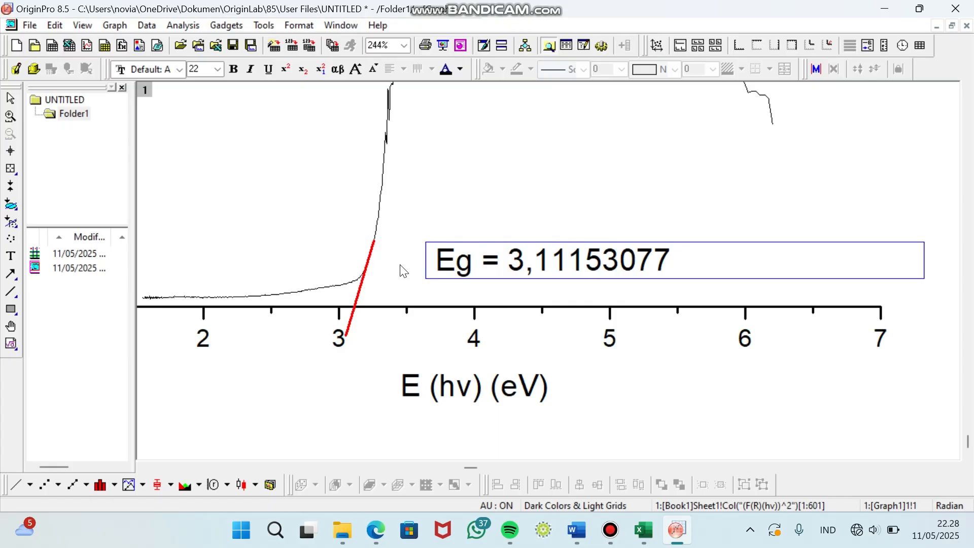
{"action": "left_click", "coordinate": [383, 285]}
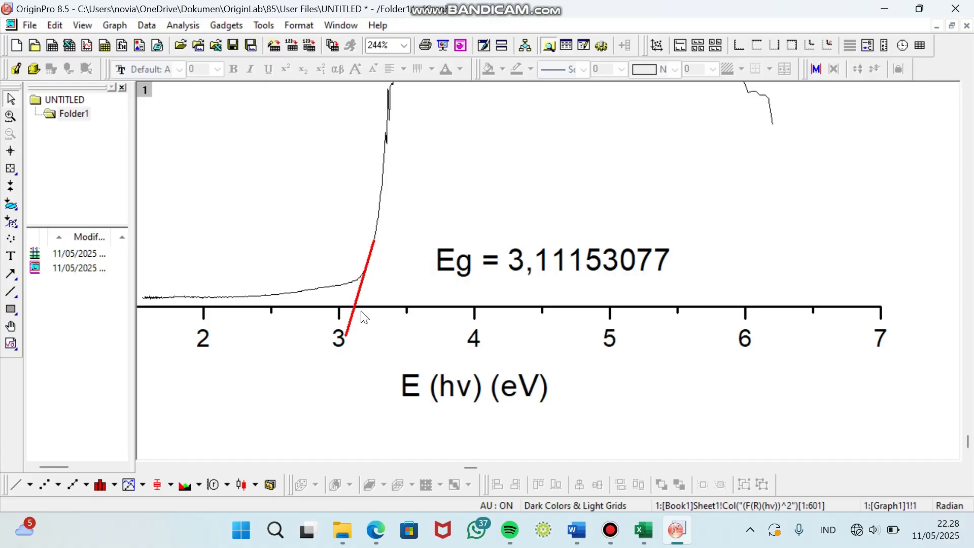
Add the title text "penentuan band gap energy" above the plotted curve
{"action": "scroll", "coordinate": [365, 317], "scroll_direction": "down", "scroll_amount": 2}
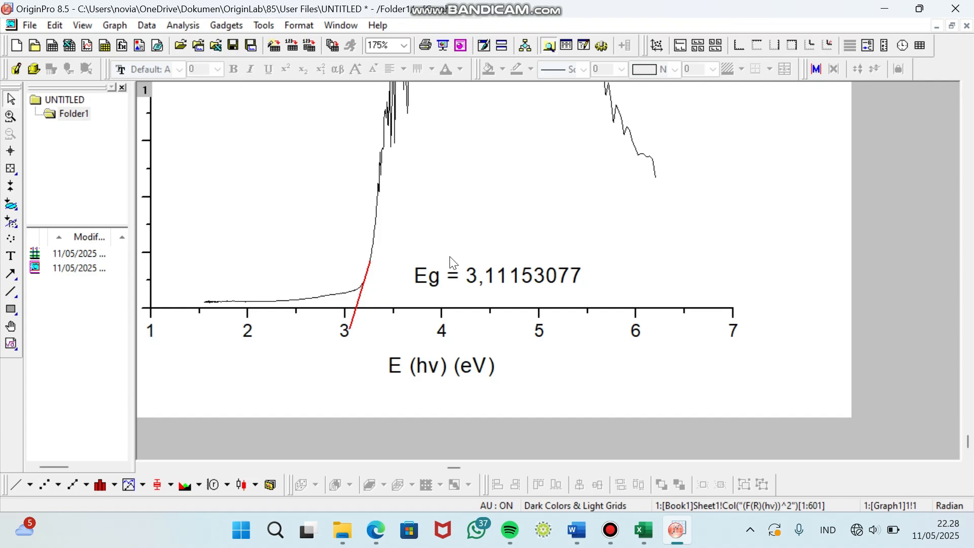
{"action": "scroll", "coordinate": [451, 258], "scroll_direction": "down", "scroll_amount": 2}
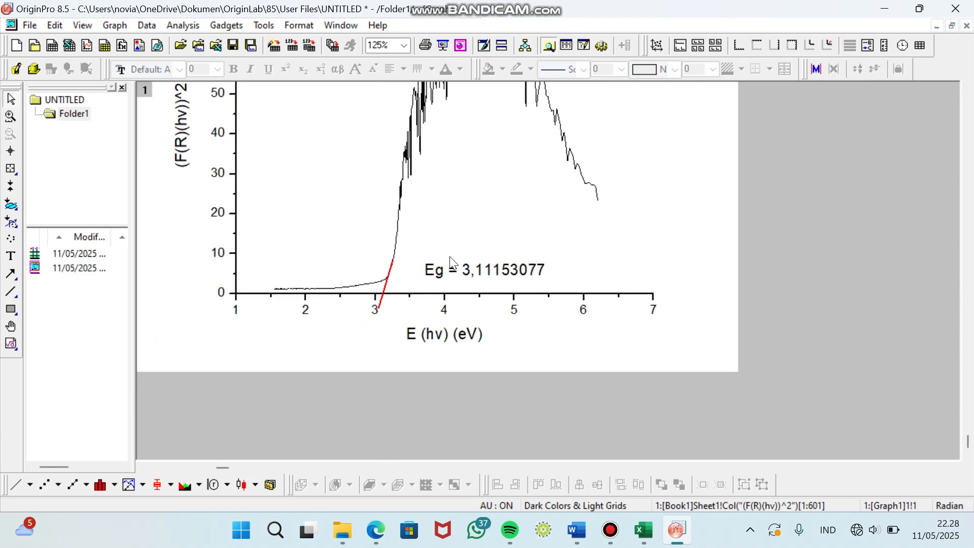
{"action": "scroll", "coordinate": [450, 258], "scroll_direction": "up", "scroll_amount": 3}
{"action": "scroll", "coordinate": [453, 263], "scroll_direction": "down", "scroll_amount": 2}
{"action": "scroll", "coordinate": [453, 263], "scroll_direction": "up", "scroll_amount": 2}
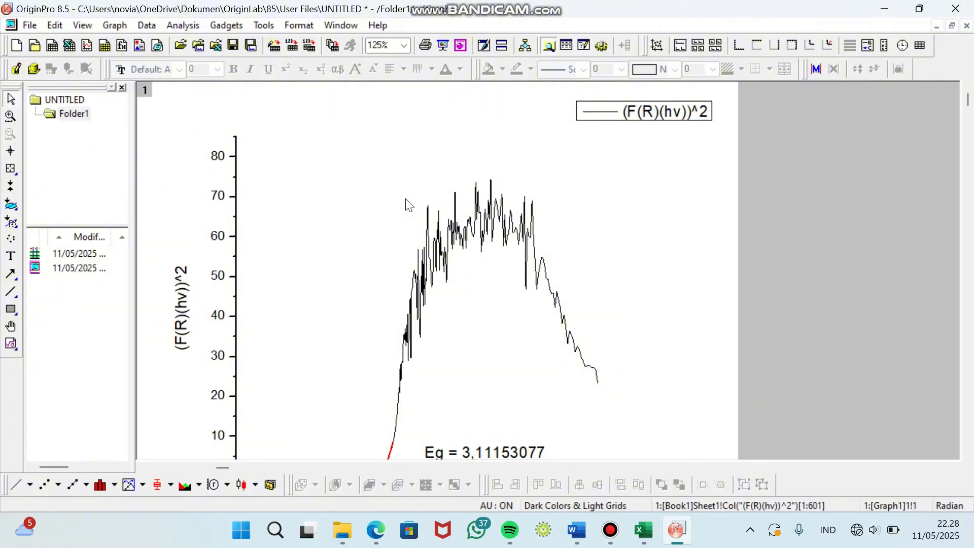
{"action": "scroll", "coordinate": [409, 205], "scroll_direction": "down", "scroll_amount": 1}
{"action": "scroll", "coordinate": [409, 205], "scroll_direction": "down", "scroll_amount": 1}
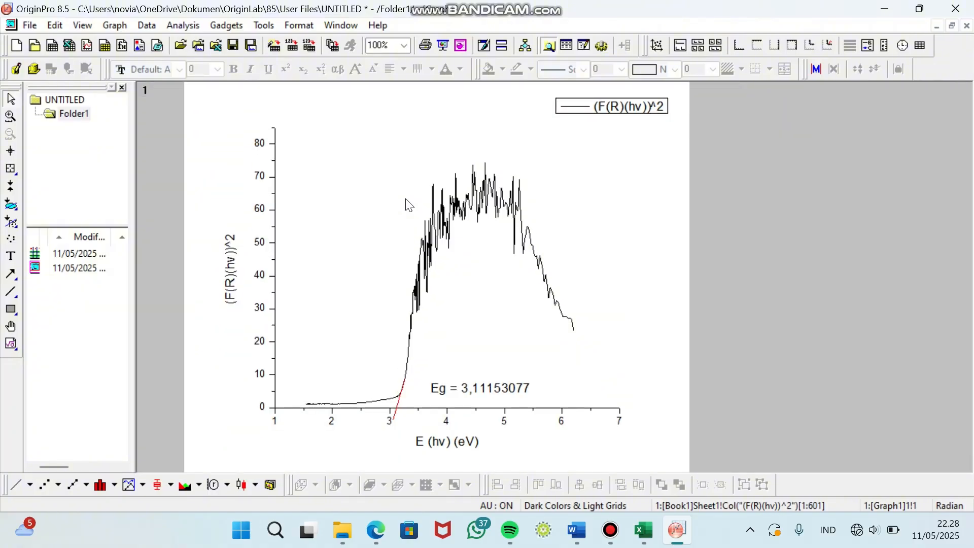
{"action": "left_click", "coordinate": [11, 256]}
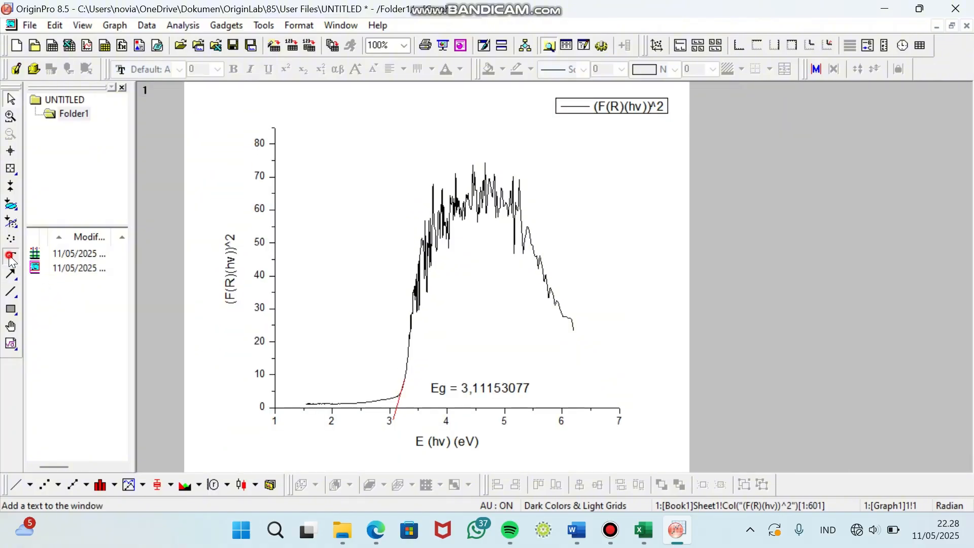
{"action": "left_click", "coordinate": [354, 116]}
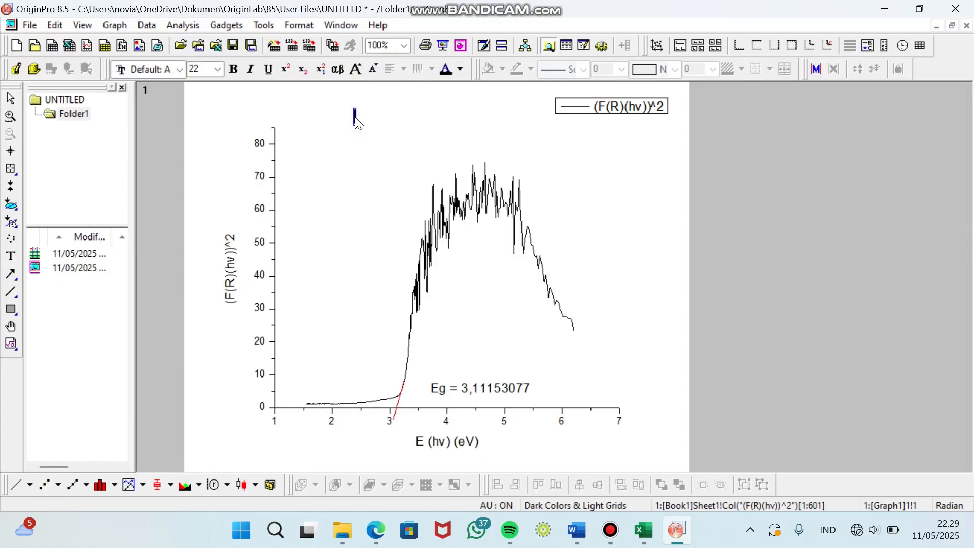
{"action": "type", "text": "penentuan "}
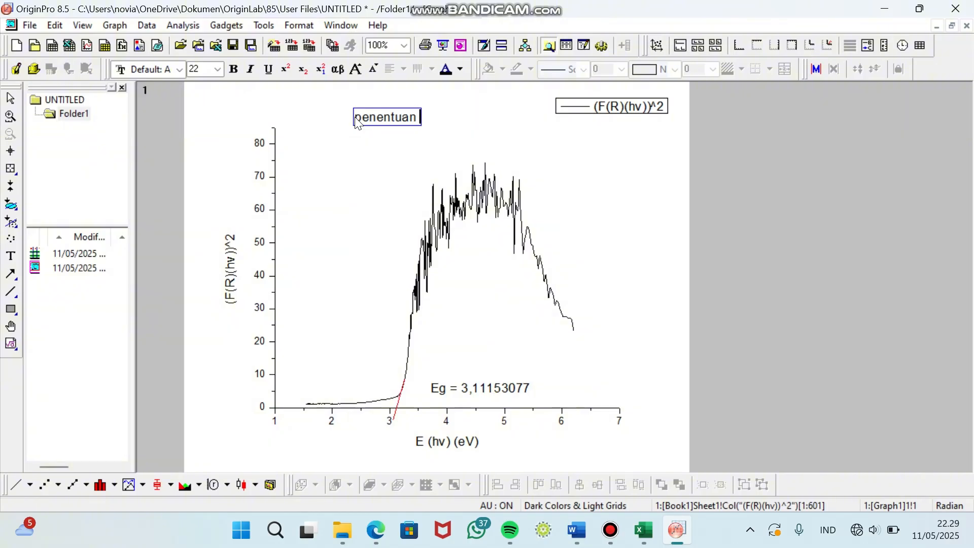
{"action": "type", "text": "band ag"}
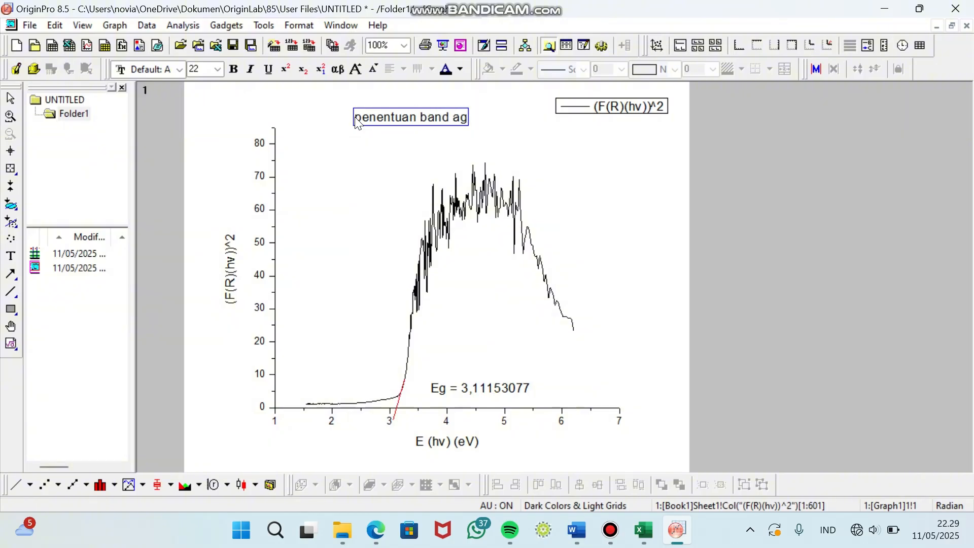
{"action": "key", "text": "BackSpace"}
{"action": "key", "text": "BackSpace"}
{"action": "type", "text": "gap energy"}
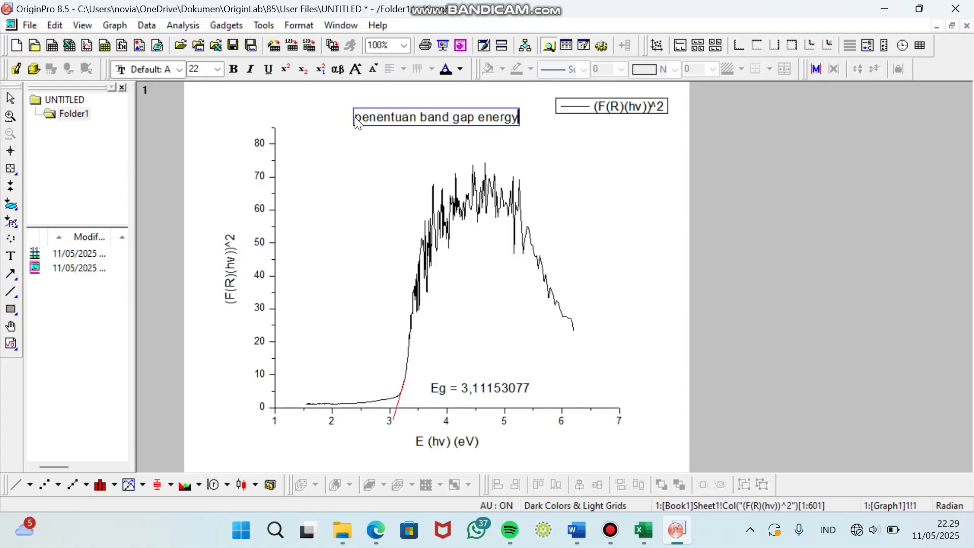